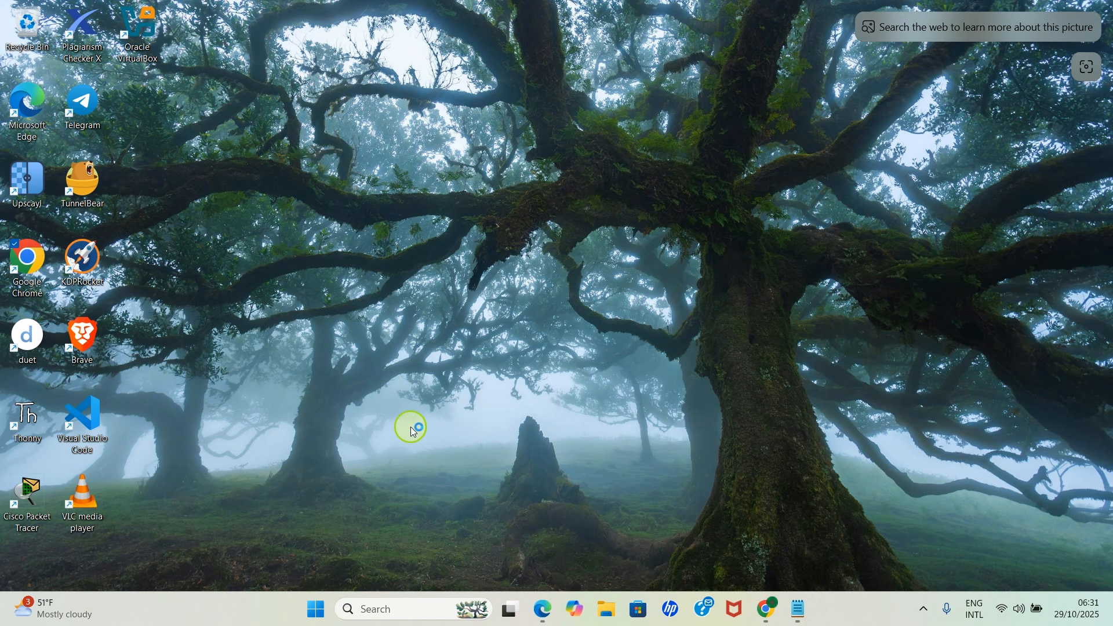
# Step: Open the Microsoft Forms home page in Microsoft Edge
pyautogui.doubleClick(31, 117)
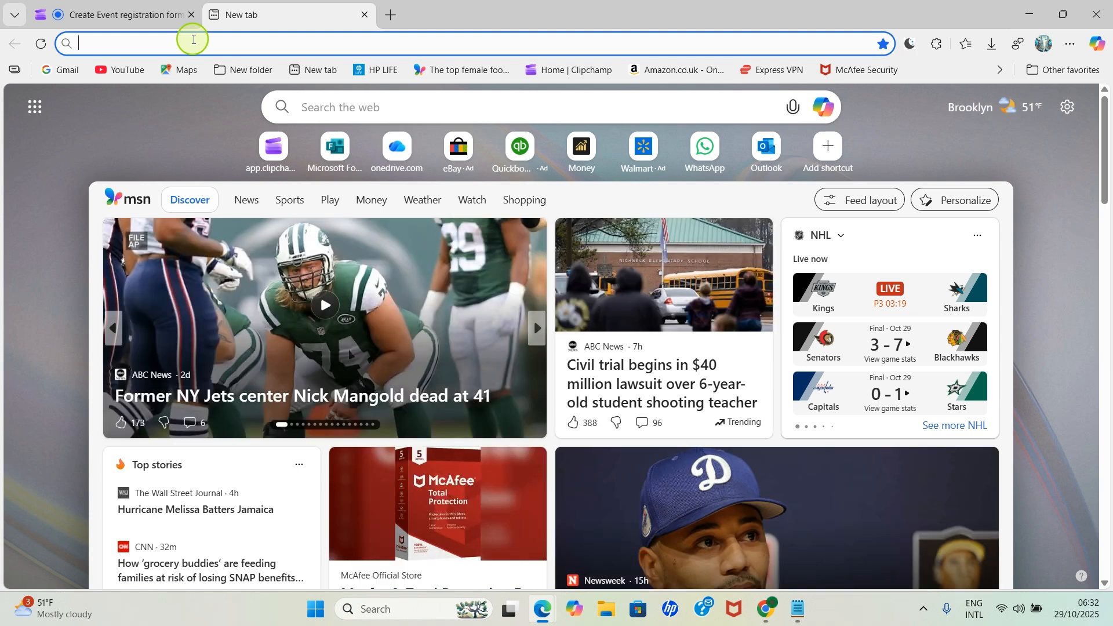
pyautogui.write('fo')
pyautogui.press('Return')
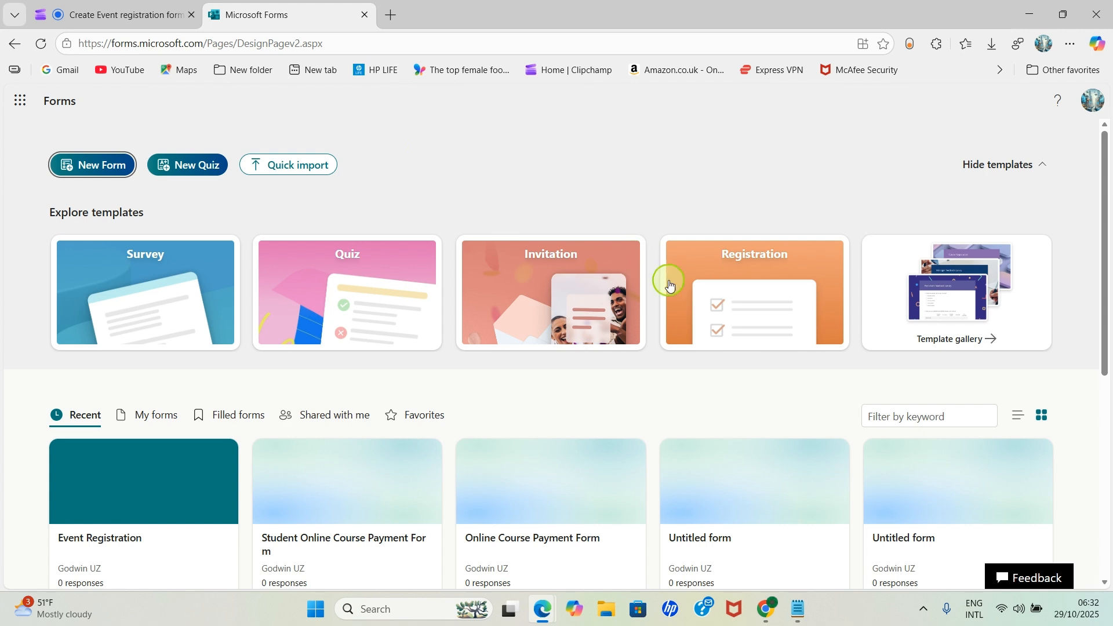
# Step: Create a new form from the Event registration template in the template gallery's registration and sign-up forms
pyautogui.click(953, 319)
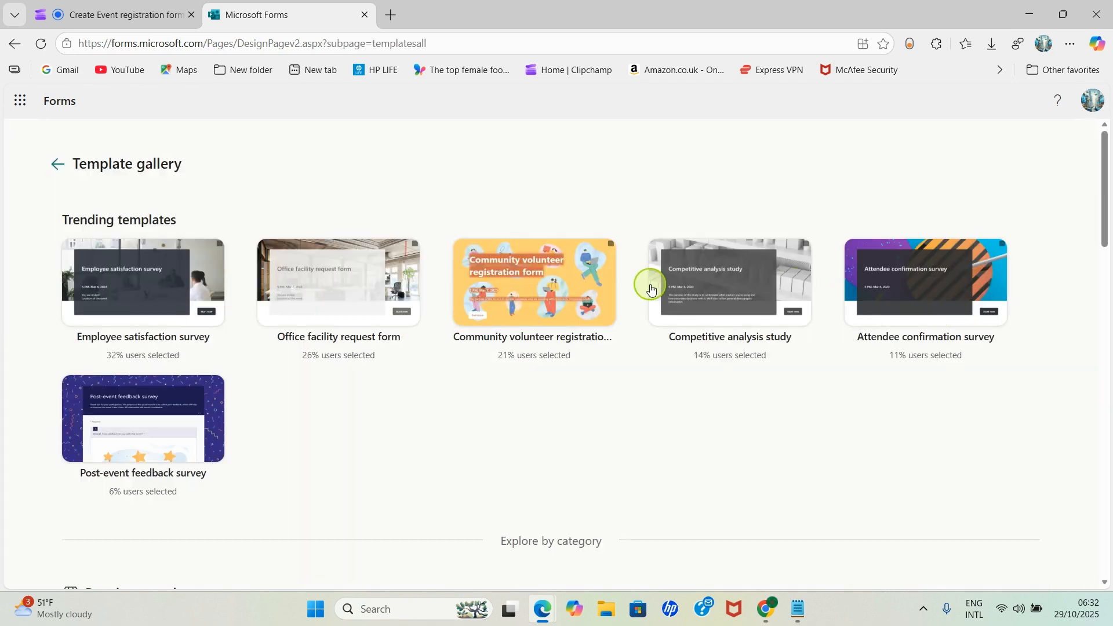
pyautogui.scroll(-3, 383, 311)
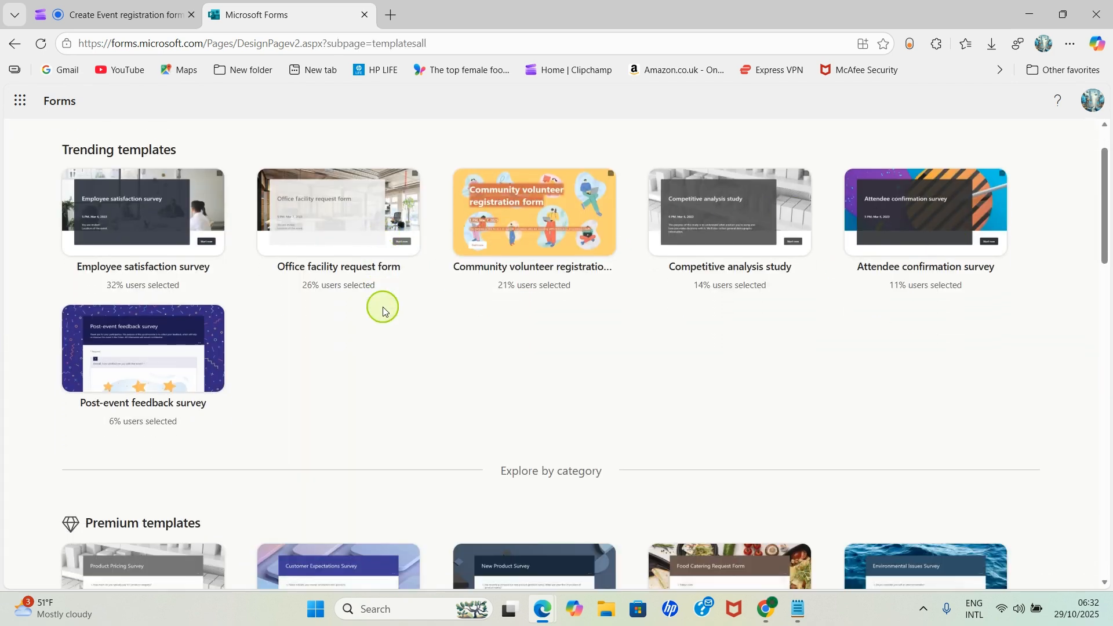
pyautogui.scroll(-3, 398, 288)
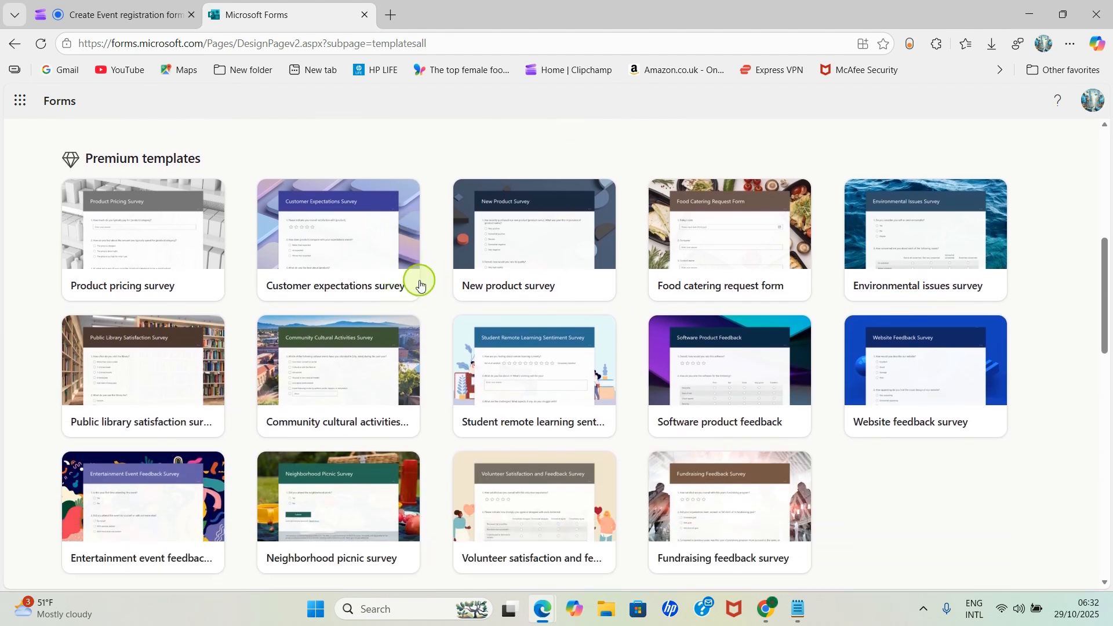
pyautogui.scroll(-1, 417, 288)
pyautogui.scroll(-4, 416, 288)
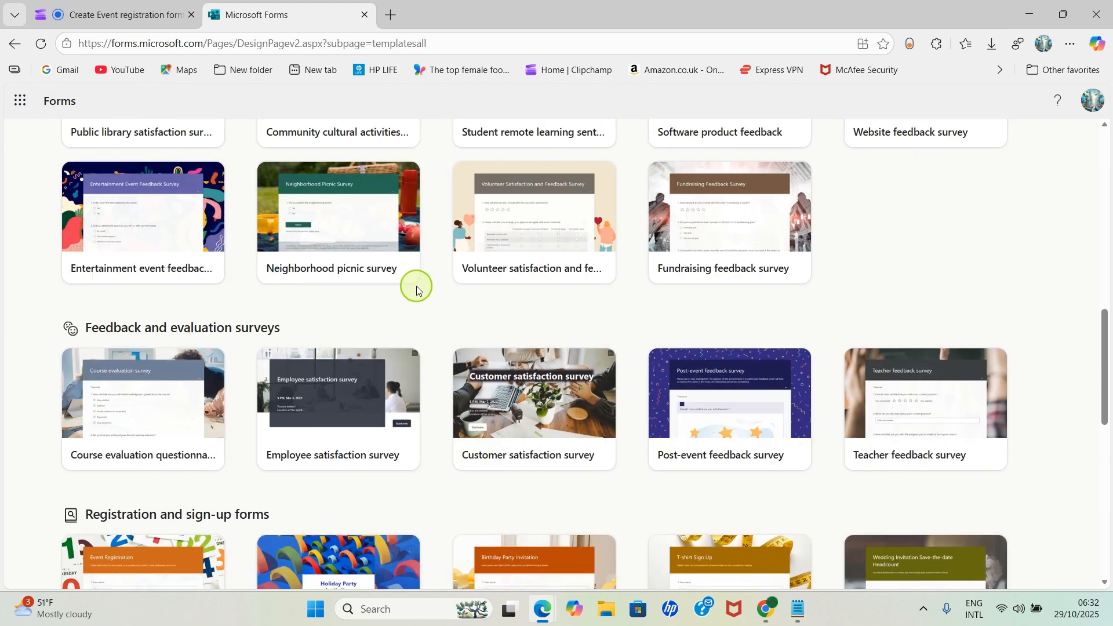
pyautogui.scroll(-4, 415, 284)
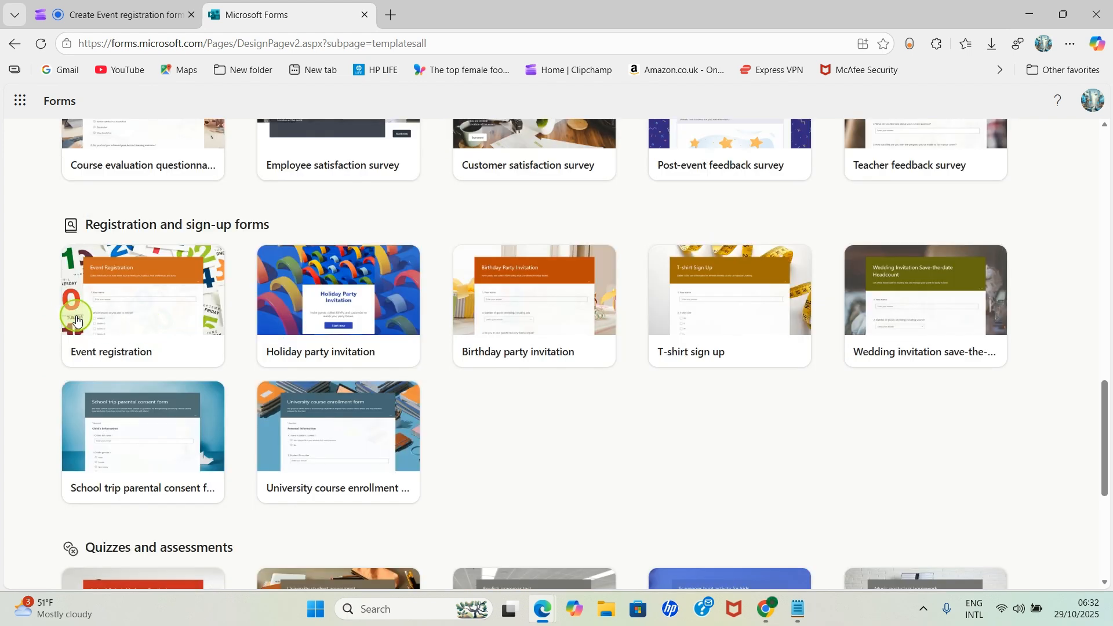
pyautogui.click(114, 313)
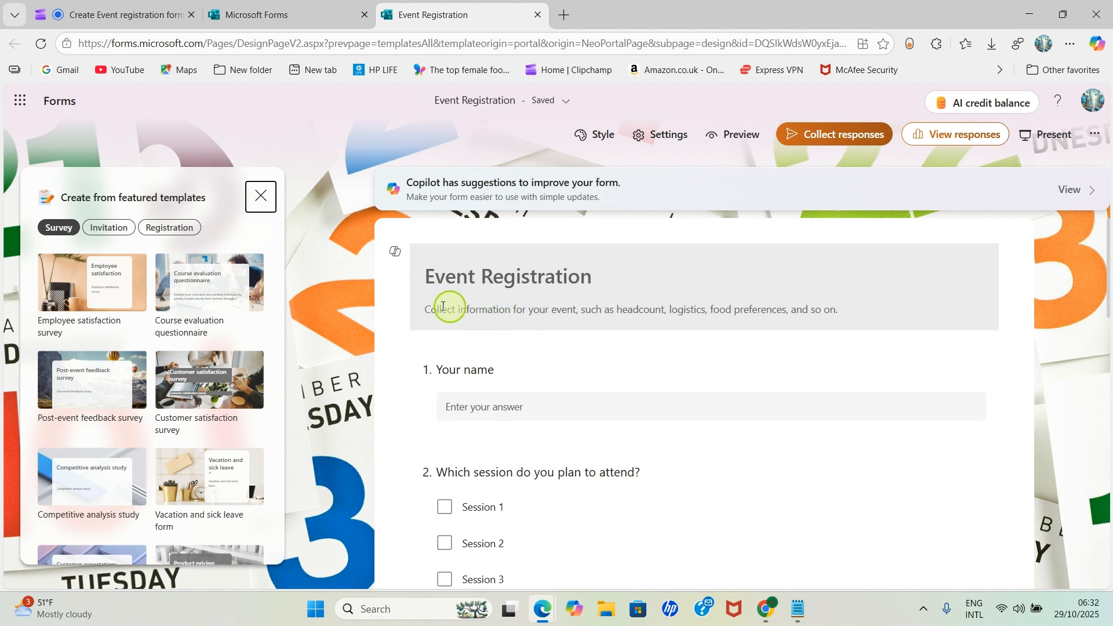
# Step: Change the form title to "Godwin Tech Annual Event Registration Form"
pyautogui.click(556, 300)
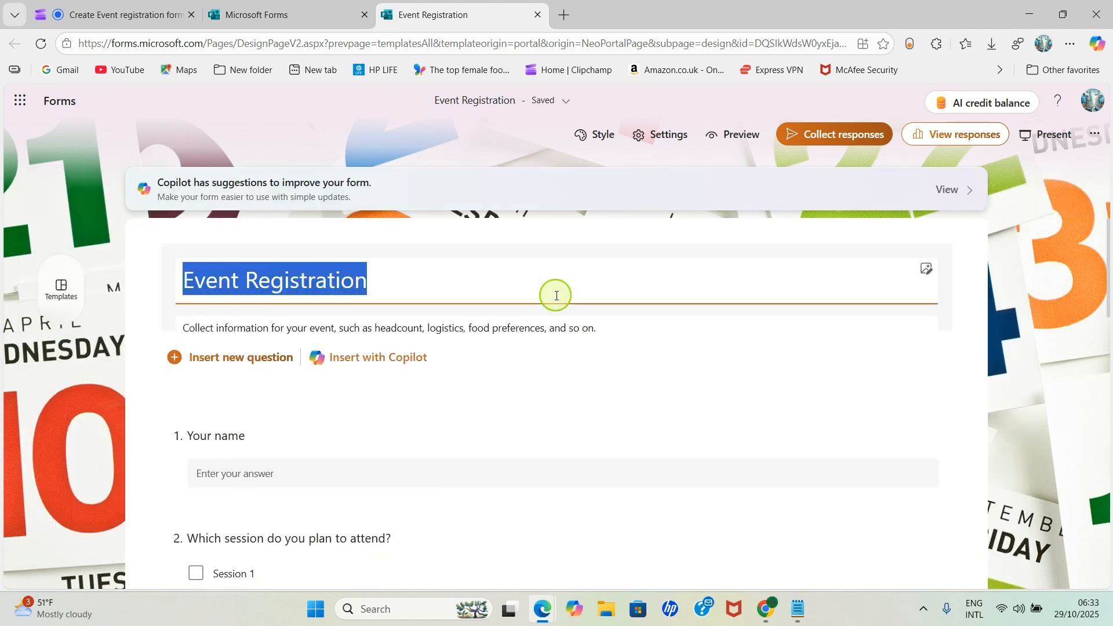
pyautogui.click(191, 275)
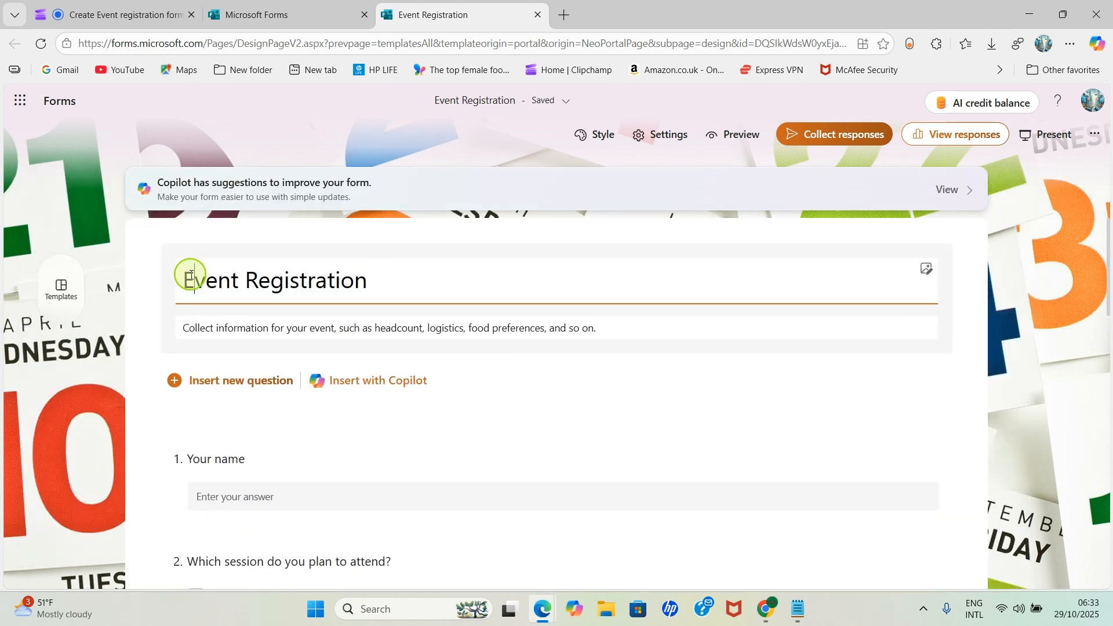
pyautogui.write('Godw')
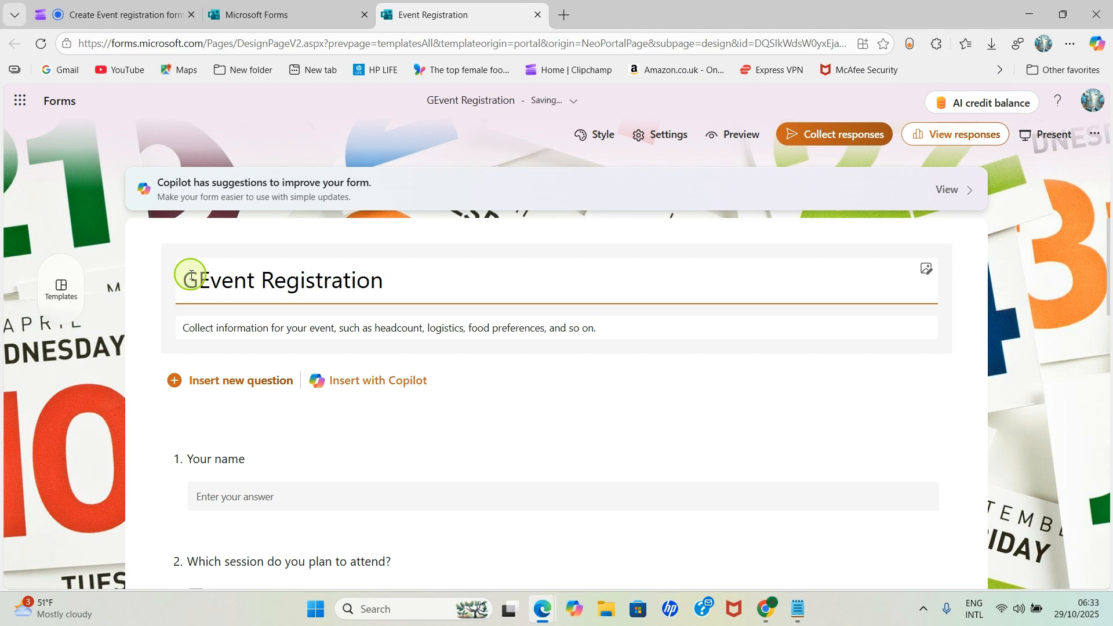
pyautogui.write('in ')
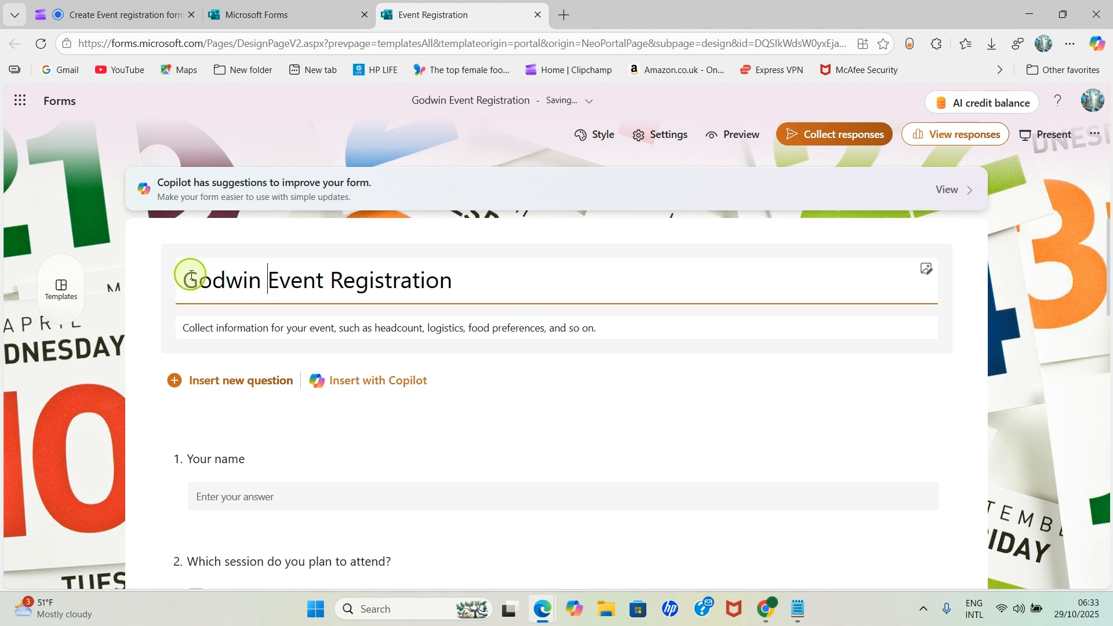
pyautogui.write('Tech ')
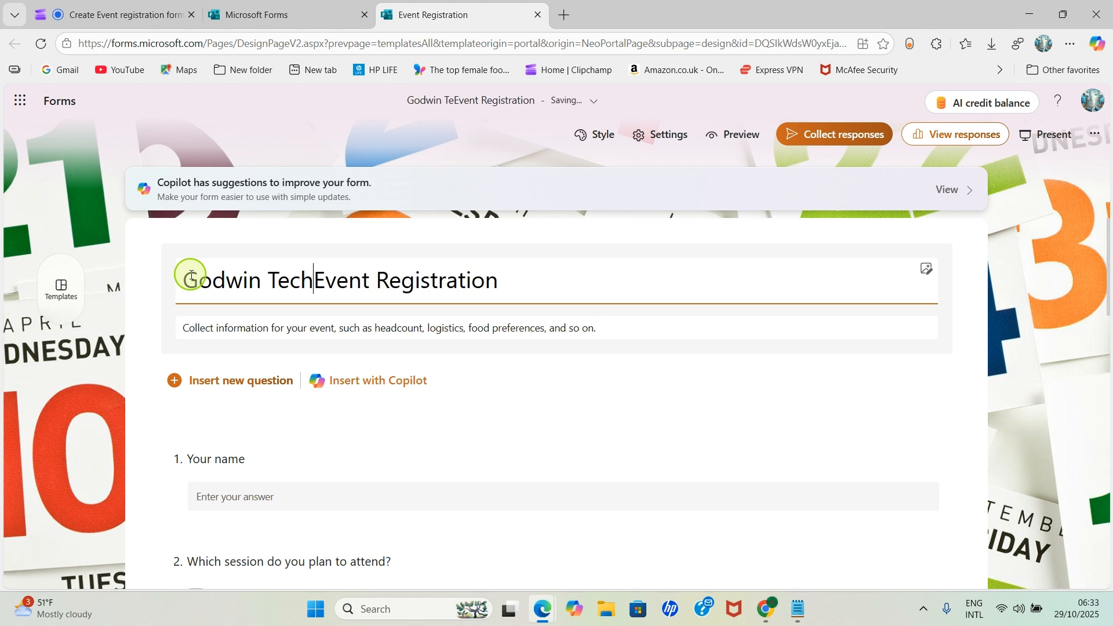
pyautogui.write('Anu')
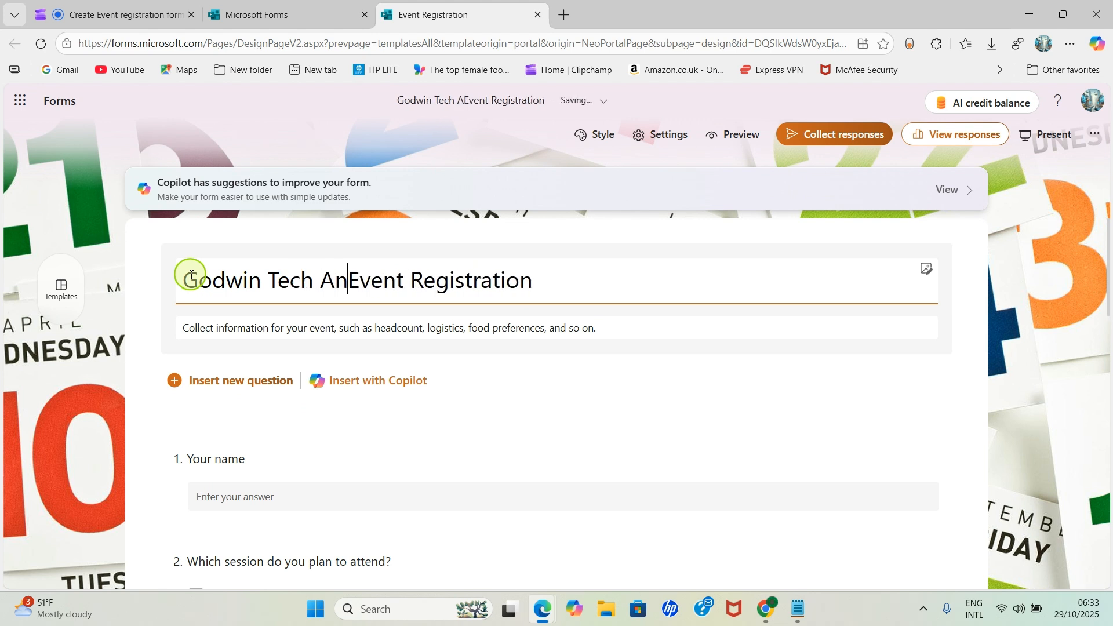
pyautogui.press('BackSpace')
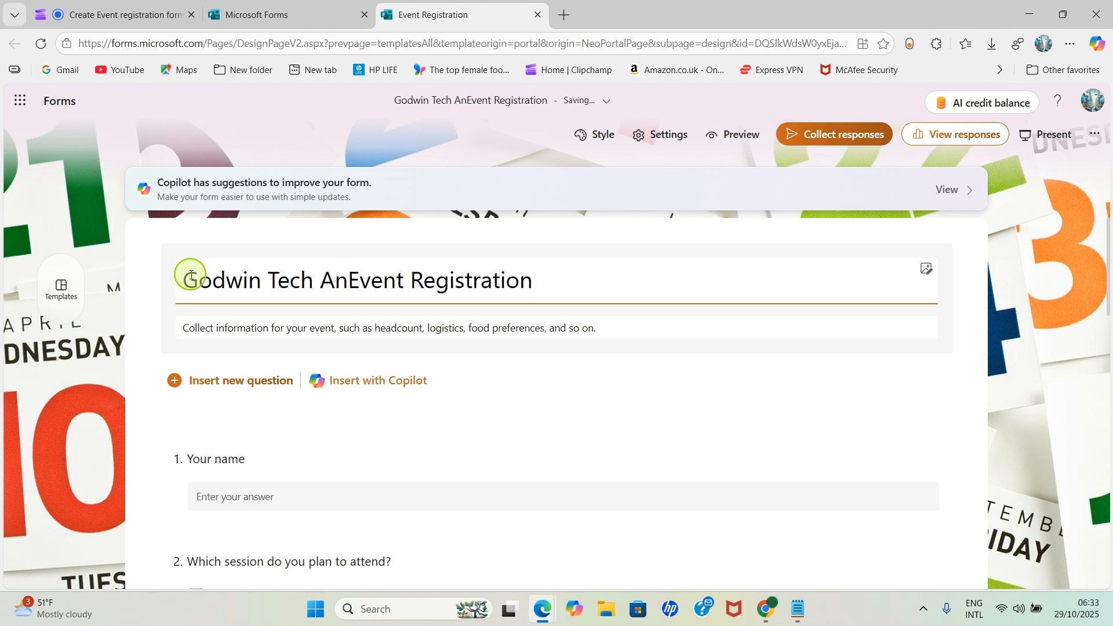
pyautogui.write('nua')
pyautogui.press('BackSpace')
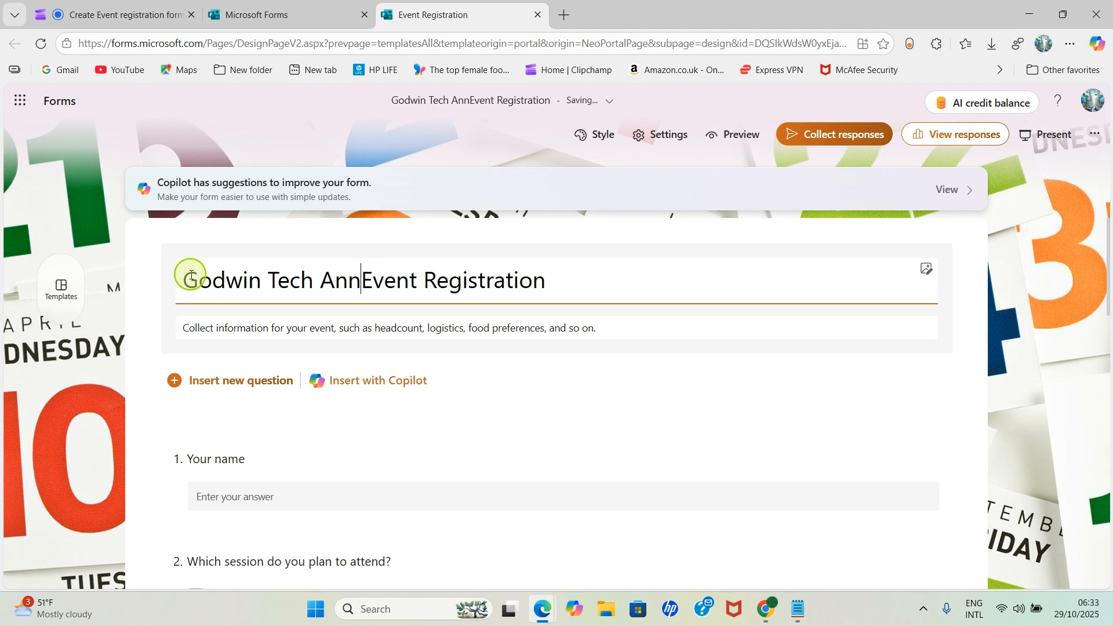
pyautogui.write('ual ')
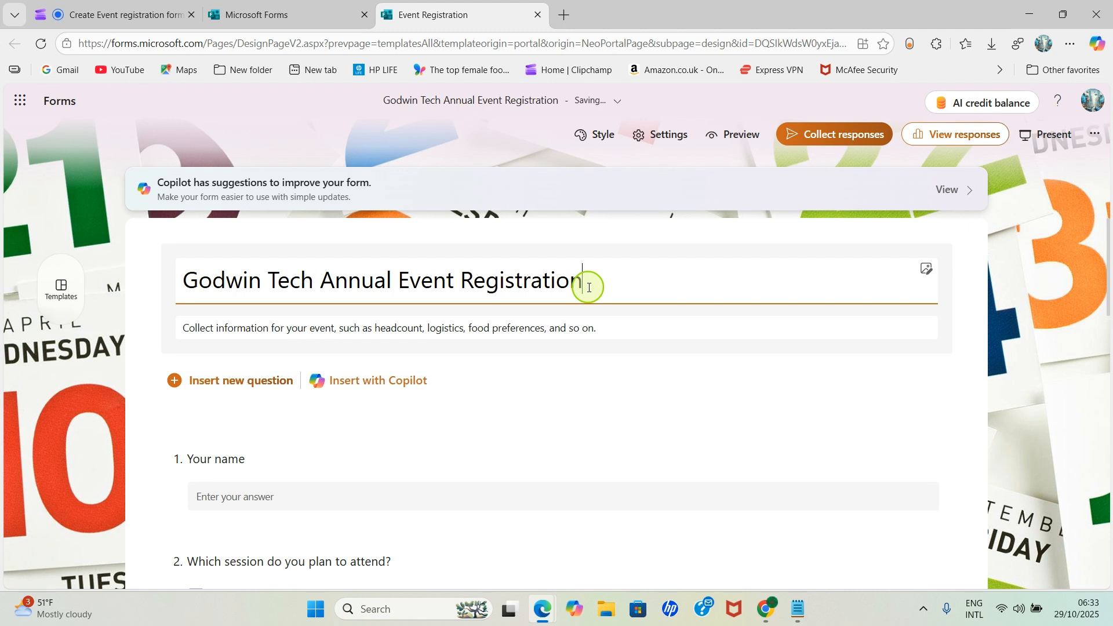
pyautogui.write('Fo')
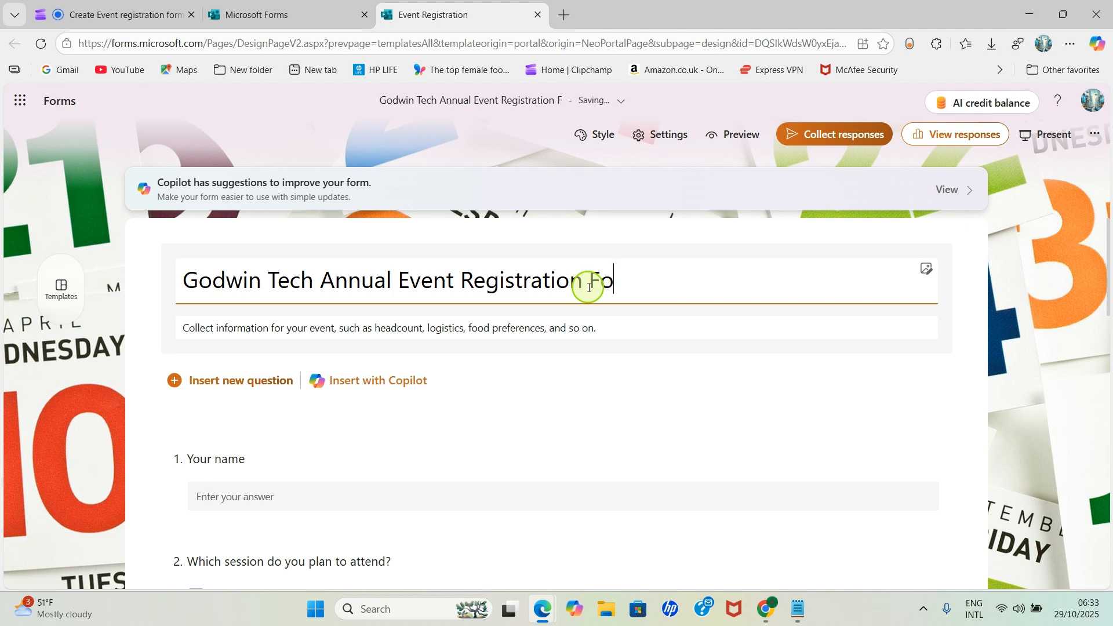
pyautogui.write('rm')
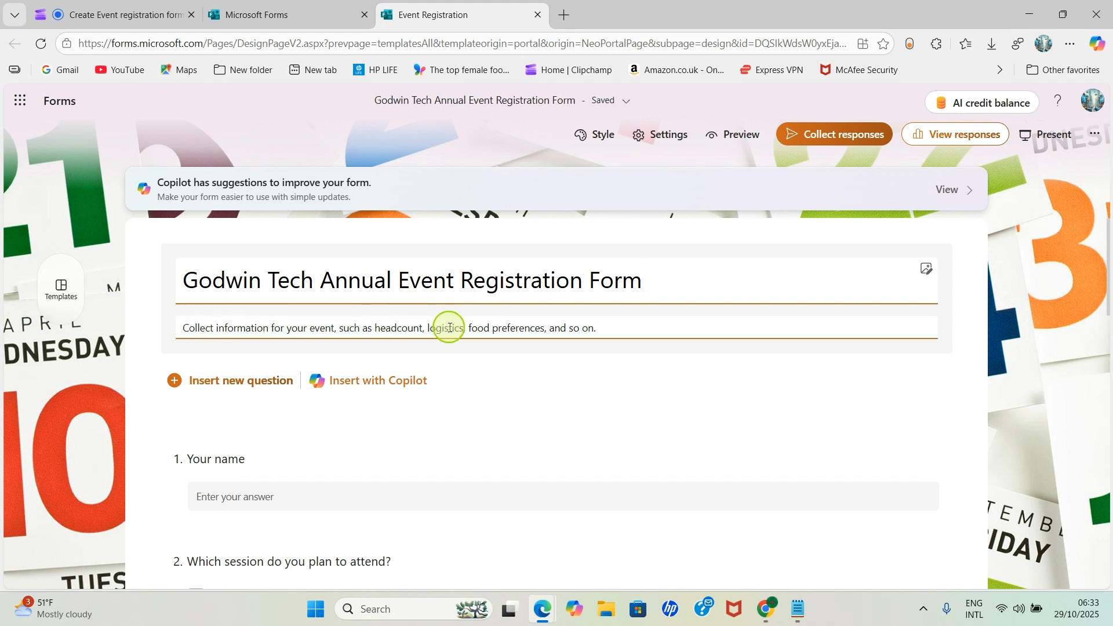
# Step: Replace the form description under the title with "Date: 30th December, 2025"
pyautogui.tripleClick(612, 324)
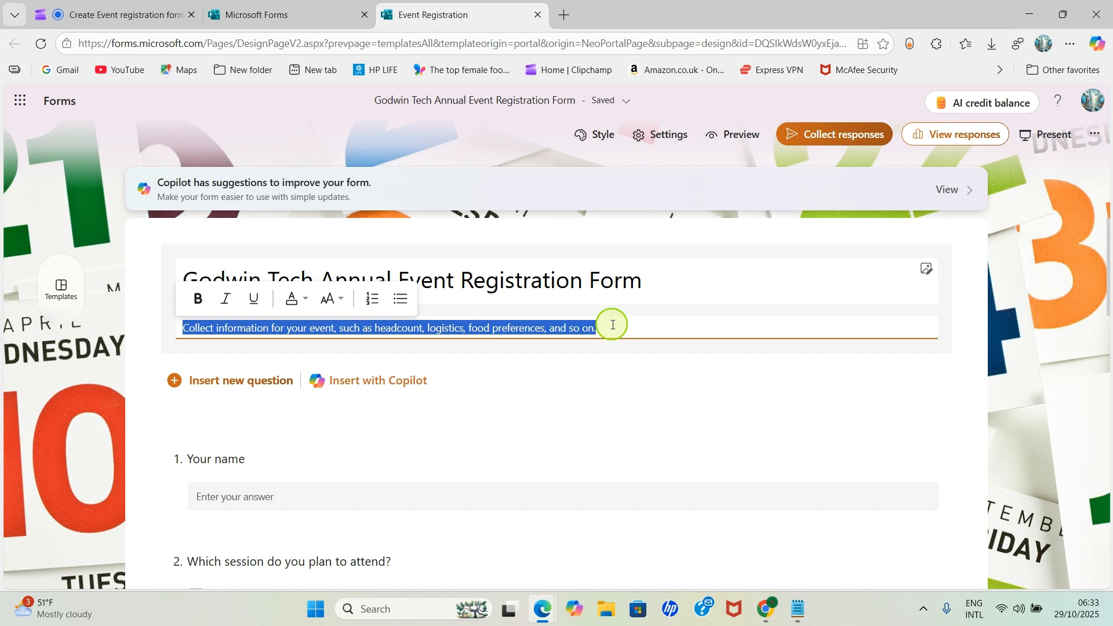
pyautogui.write('Date: 30th December 2025')
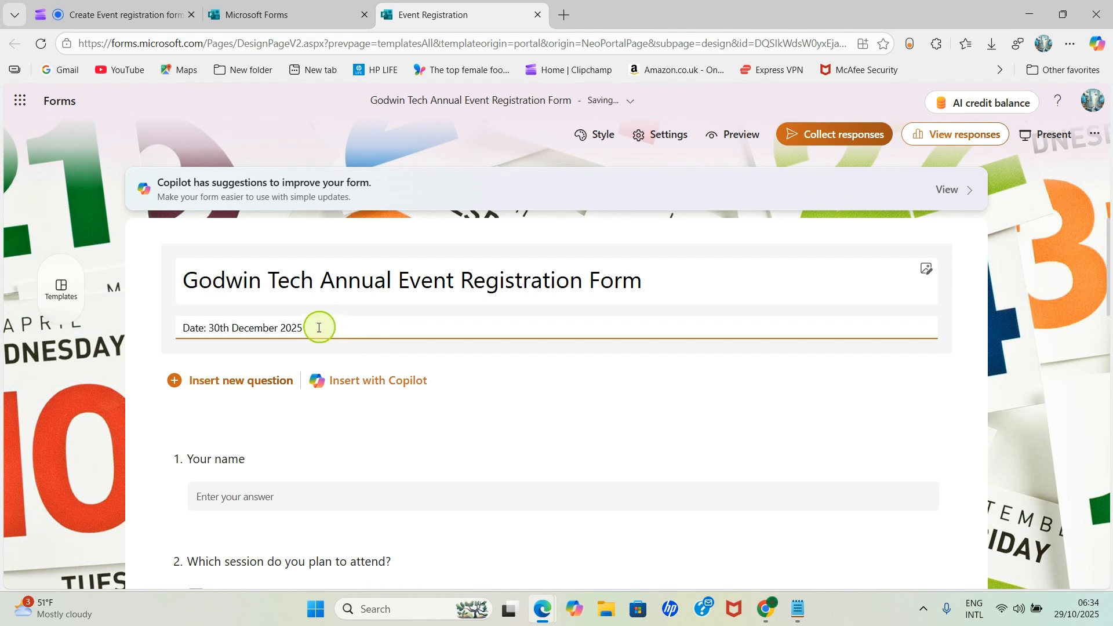
pyautogui.write(',')
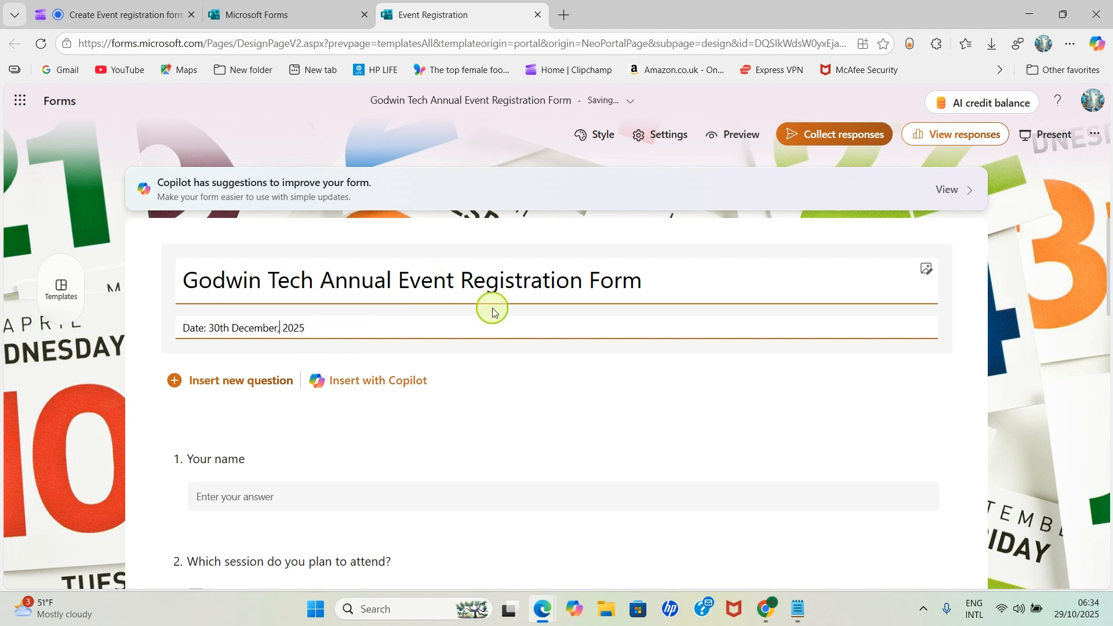
# Step: Make the "Your name" question required
pyautogui.scroll(-2, 685, 394)
pyautogui.scroll(1, 681, 417)
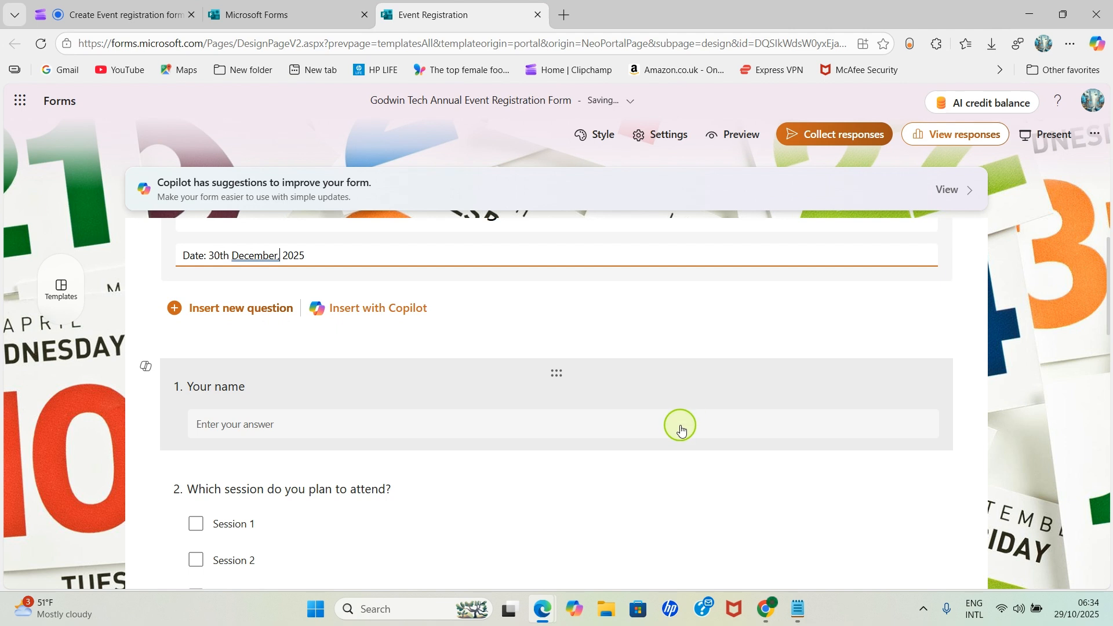
pyautogui.click(256, 429)
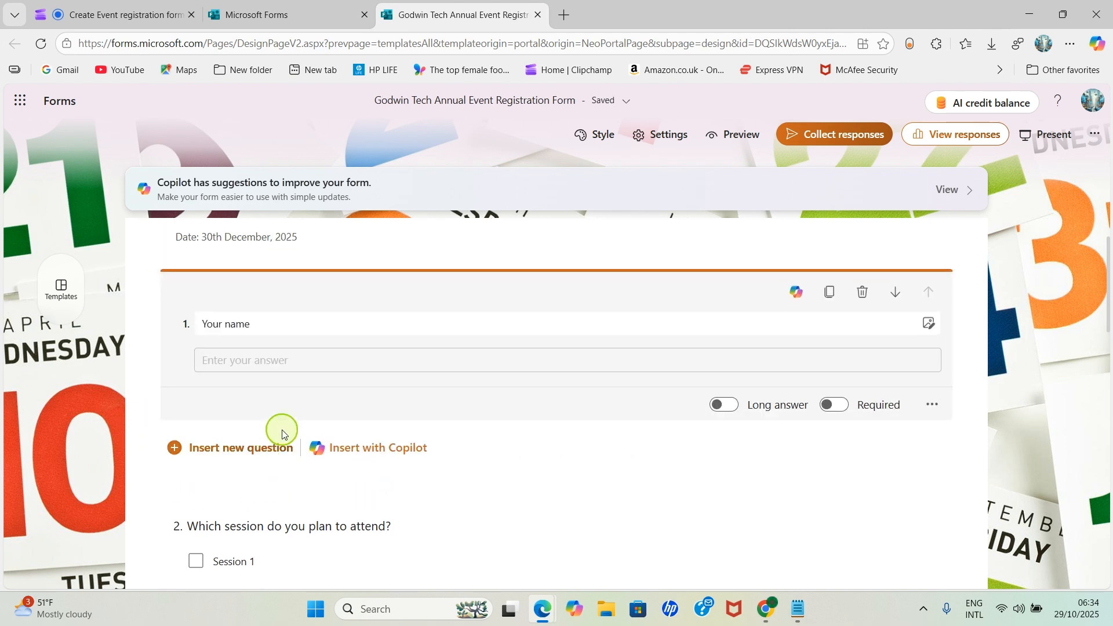
pyautogui.click(840, 406)
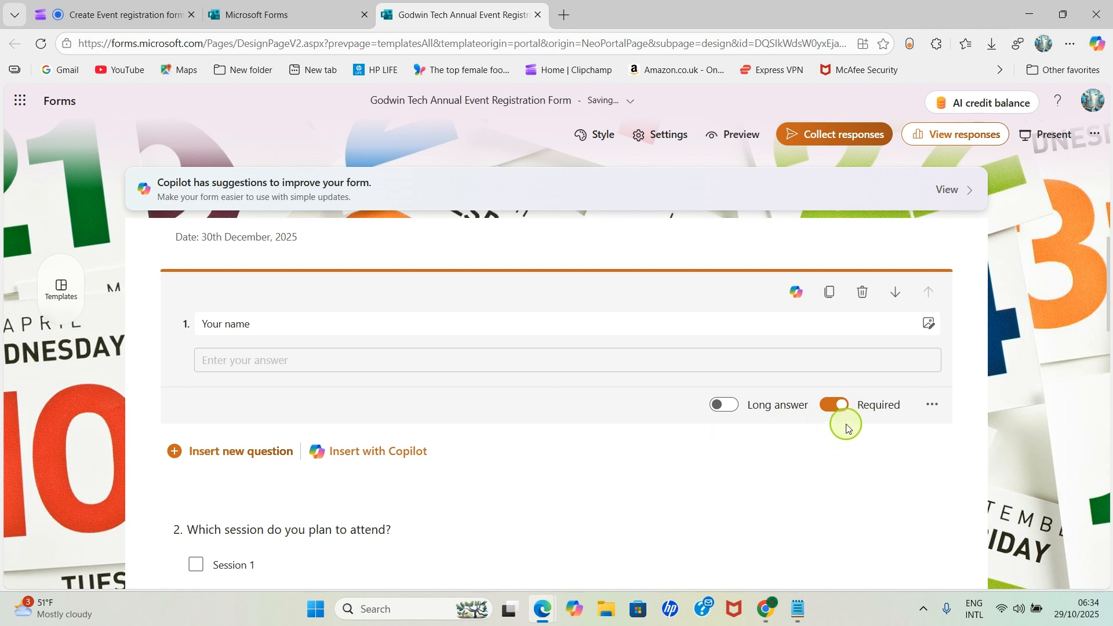
# Step: Insert a text question titled "Email Address" directly after the "Your name" question
pyautogui.scroll(-1, 590, 458)
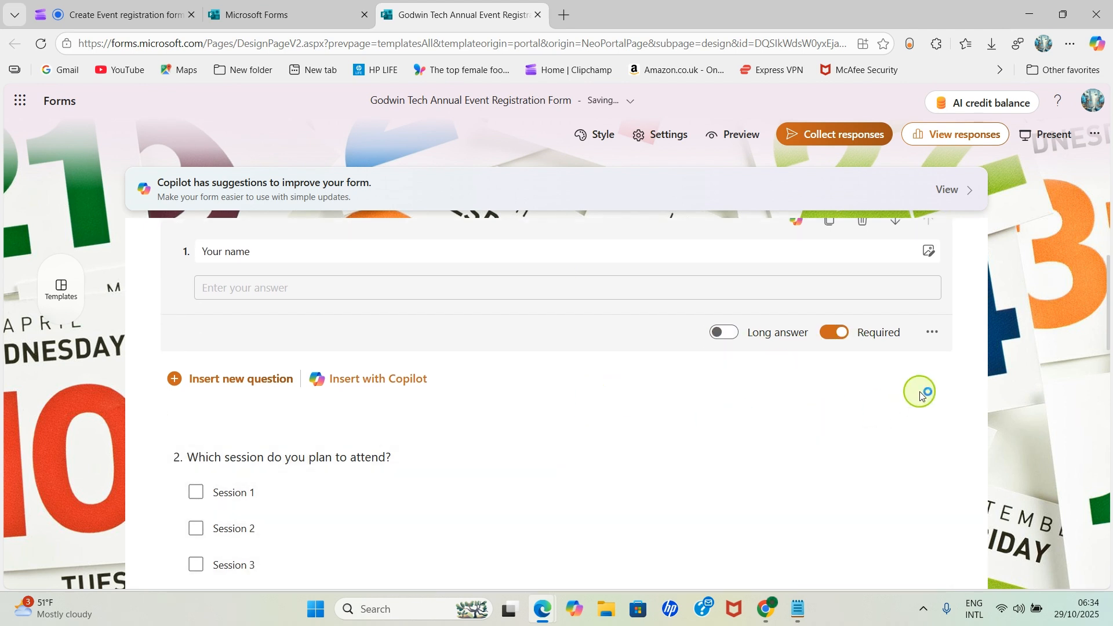
pyautogui.scroll(1, 219, 497)
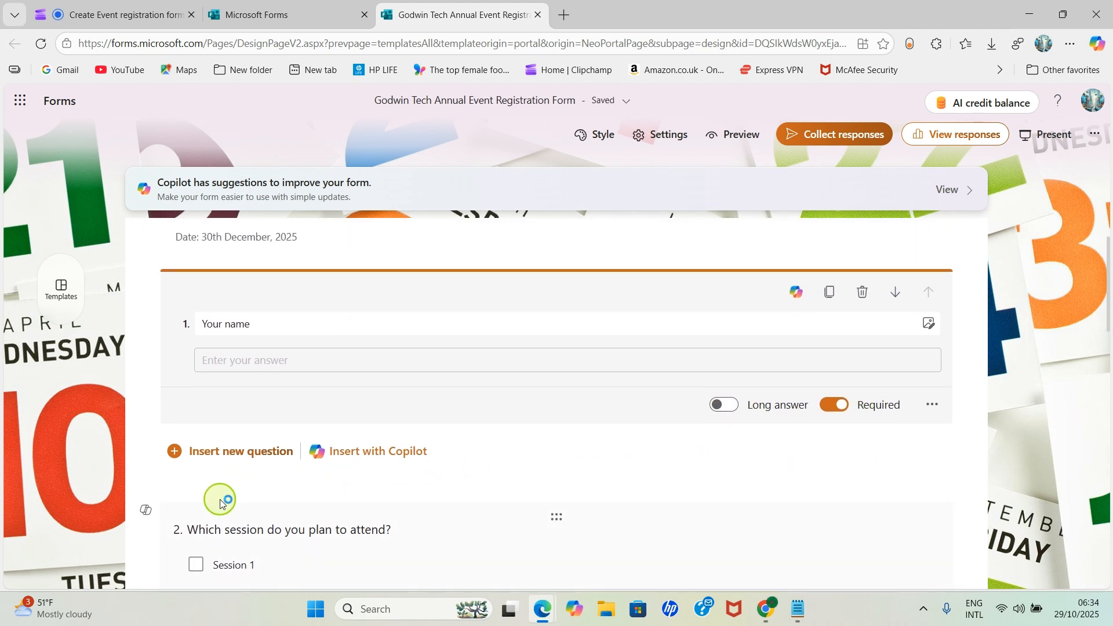
pyautogui.click(239, 460)
pyautogui.scroll(-2, 336, 474)
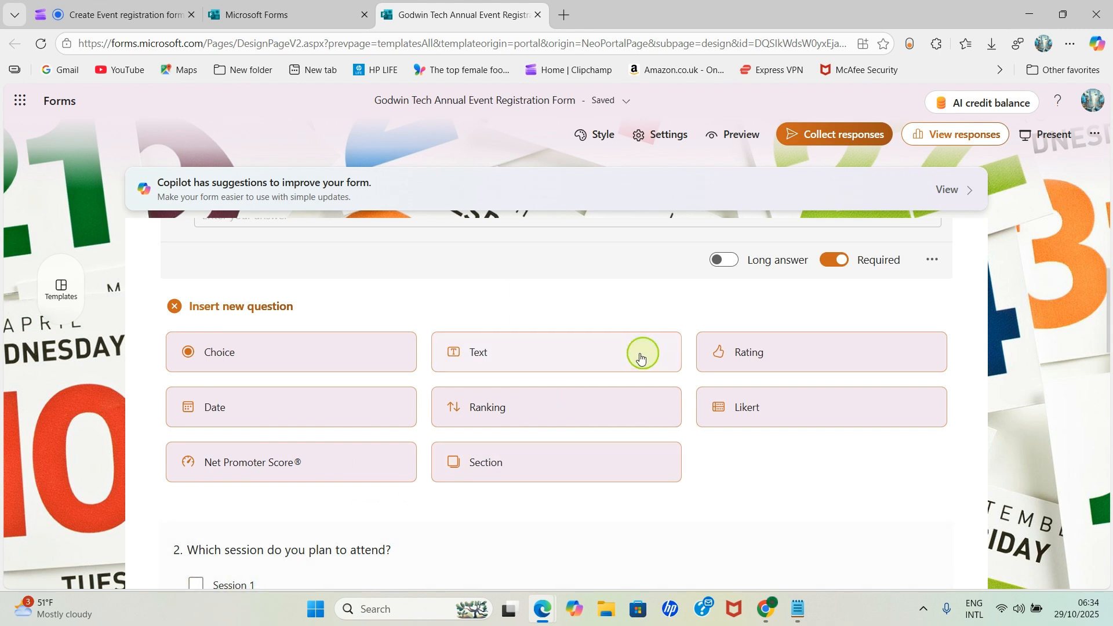
pyautogui.click(509, 362)
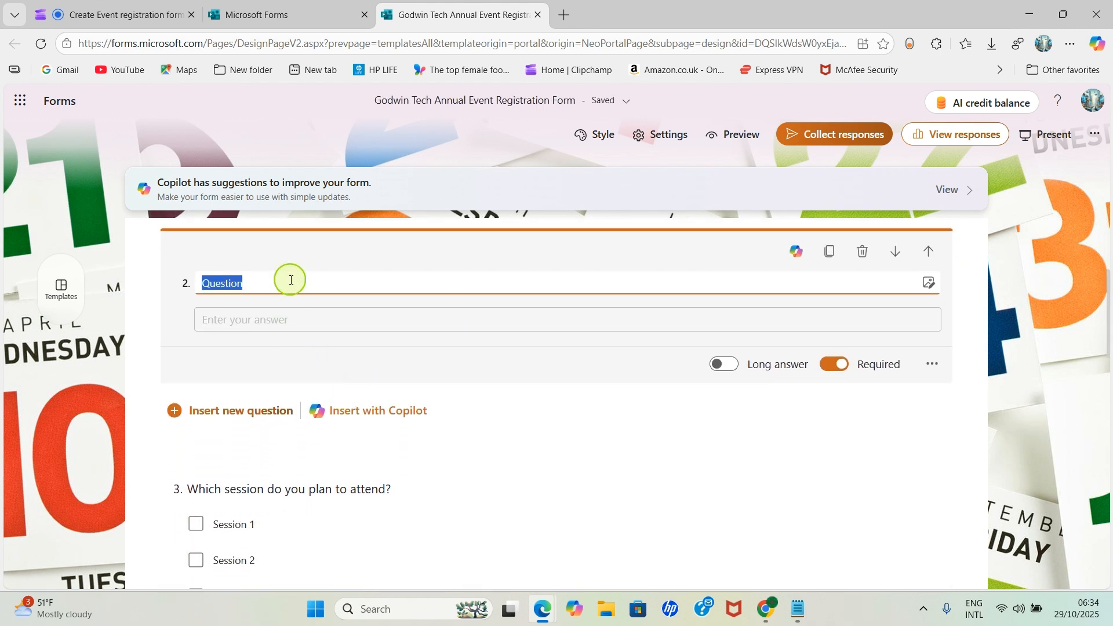
pyautogui.write('Email')
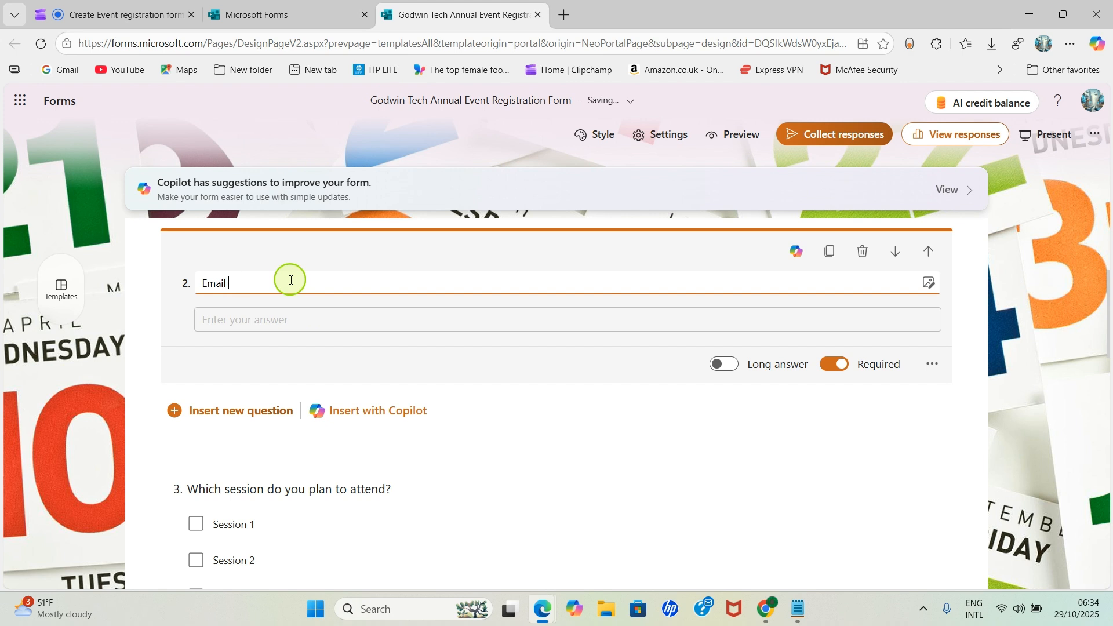
pyautogui.write('Address')
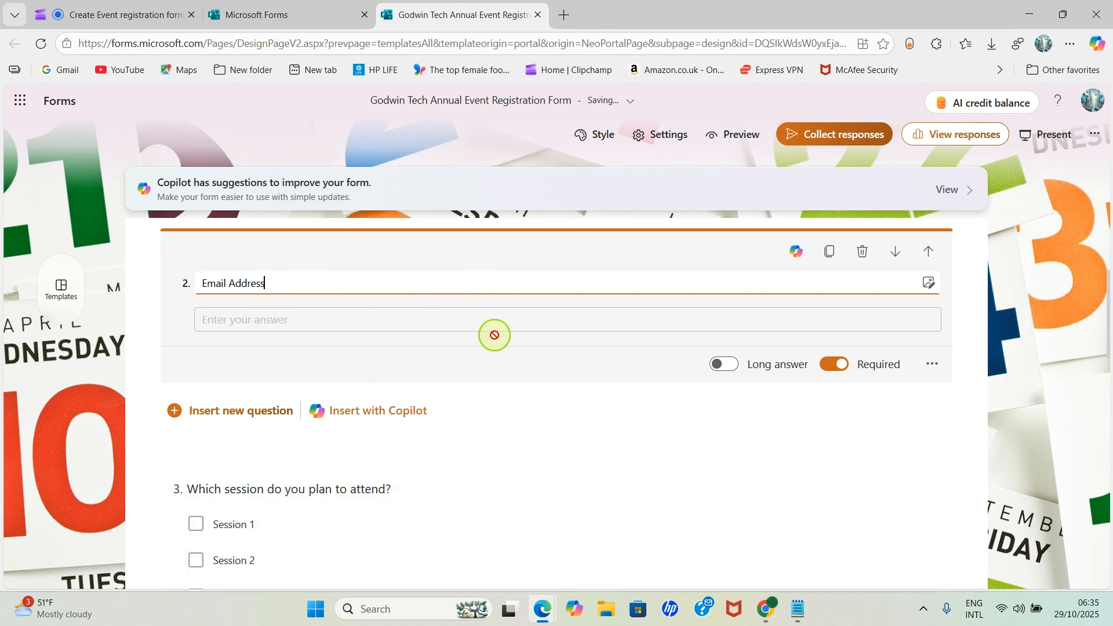
# Step: Insert a text question titled "Phone number" directly after the "Email Address" question
pyautogui.scroll(-1, 528, 458)
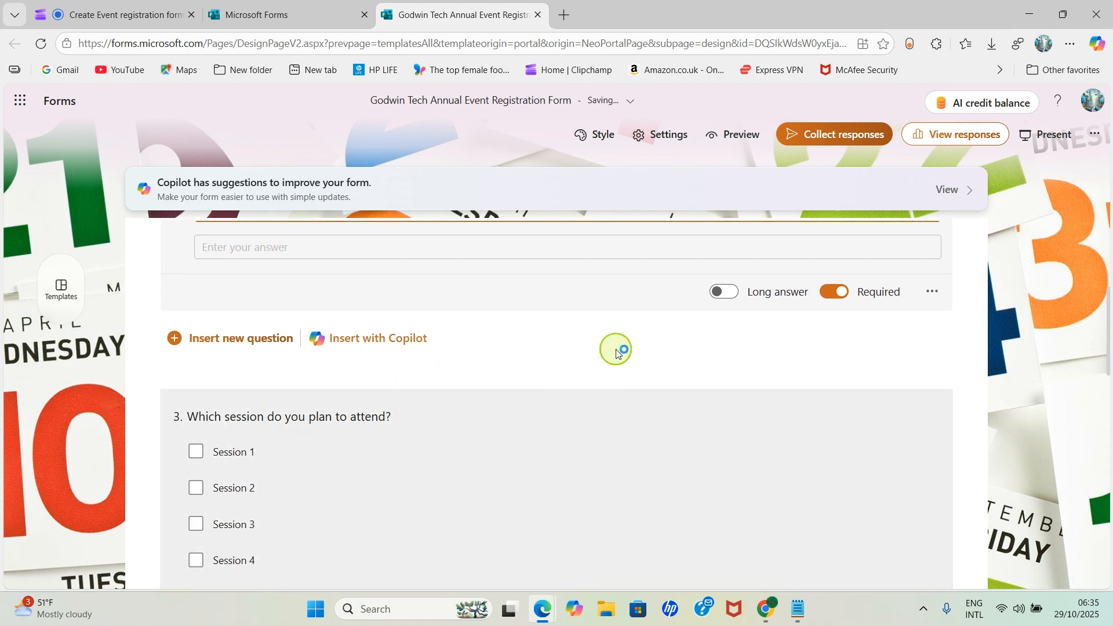
pyautogui.click(237, 337)
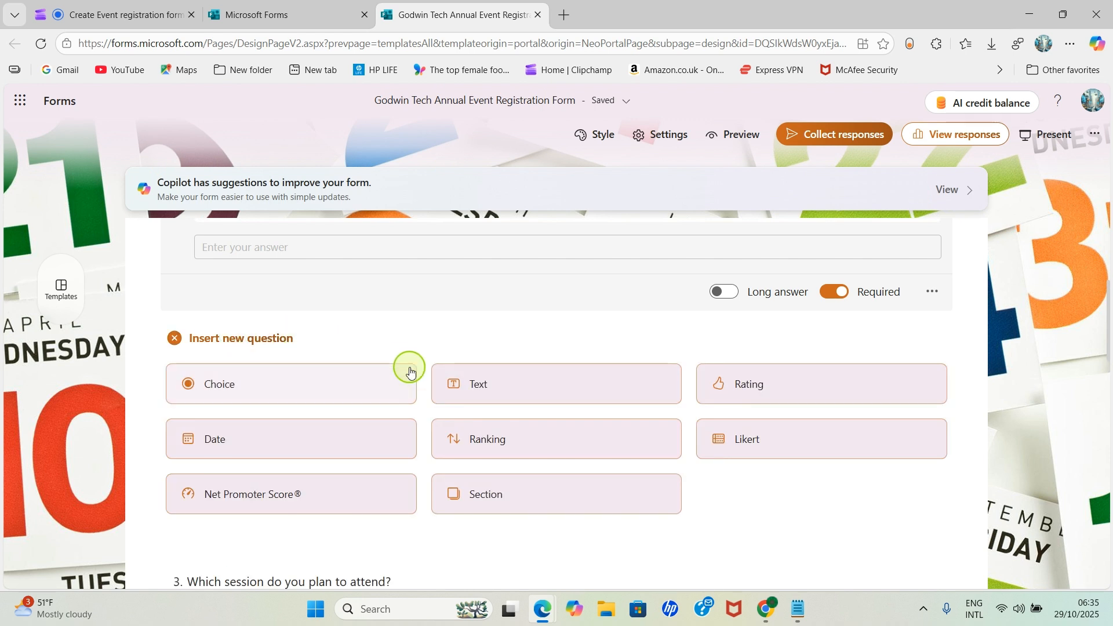
pyautogui.click(519, 390)
pyautogui.write('P')
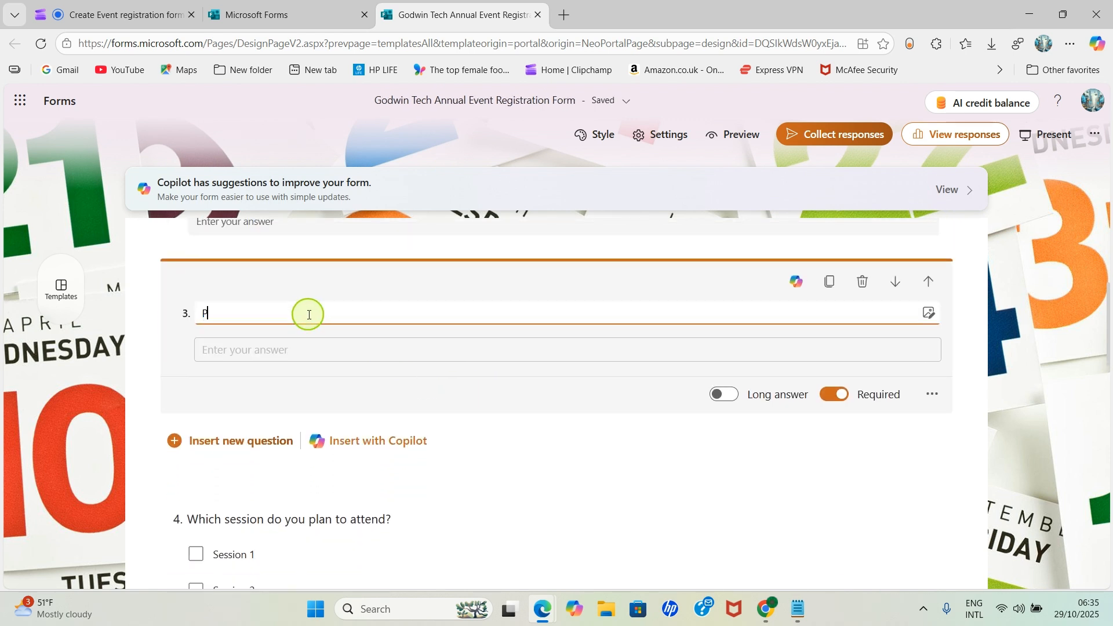
pyautogui.write('hone number')
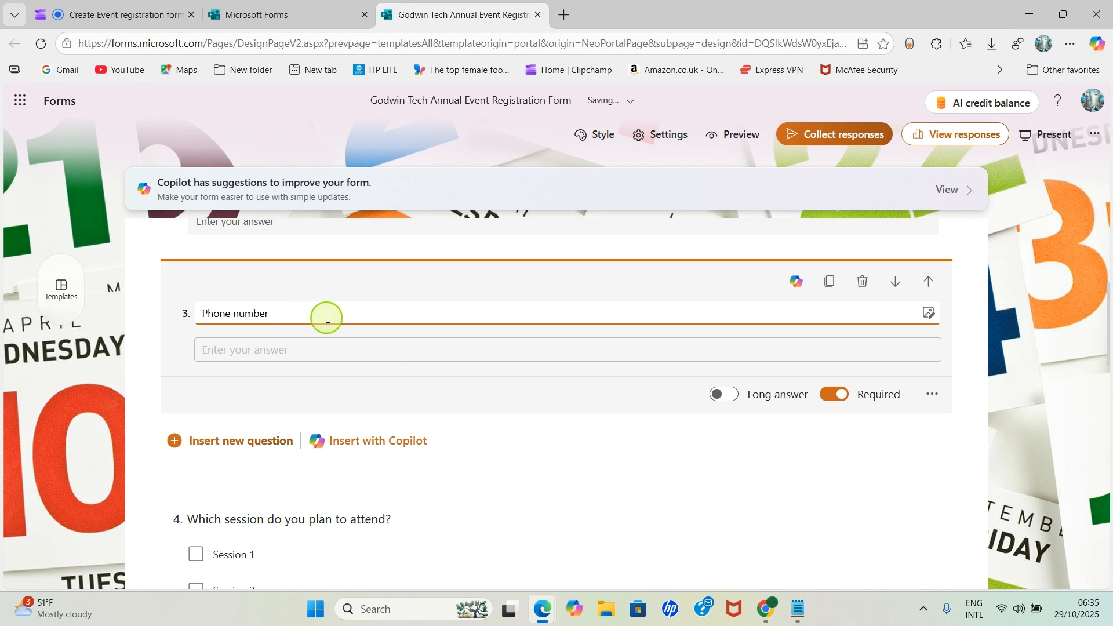
# Step: Rename the first two options of the session question "Session 1 (10am to 12pm)" and "Session 2 (2pm to 4pm)"
pyautogui.scroll(-1, 980, 435)
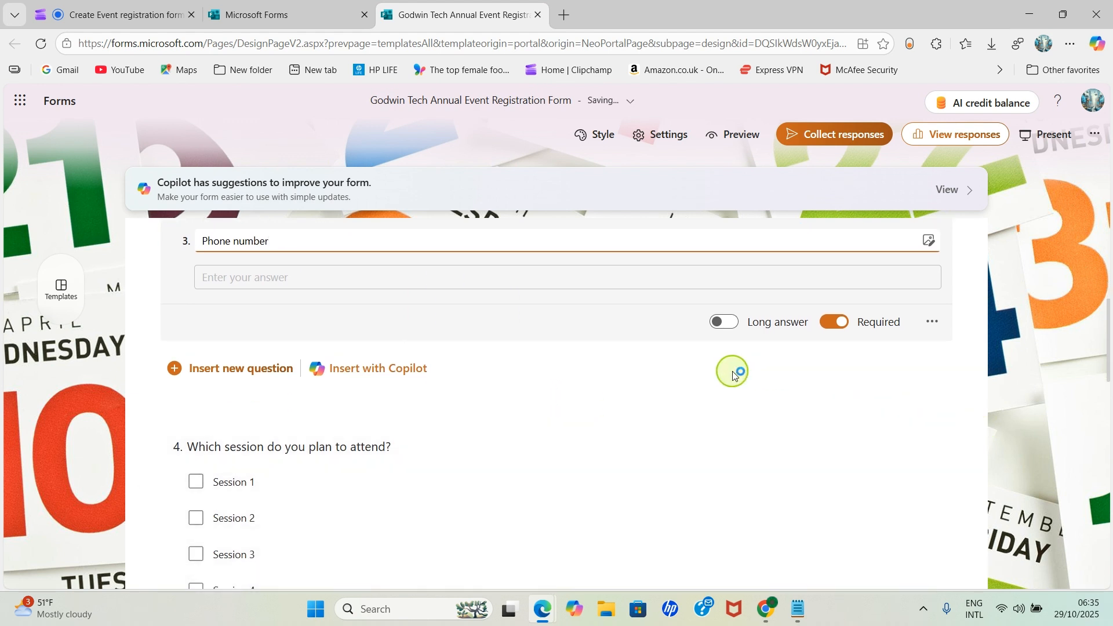
pyautogui.scroll(-1, 733, 371)
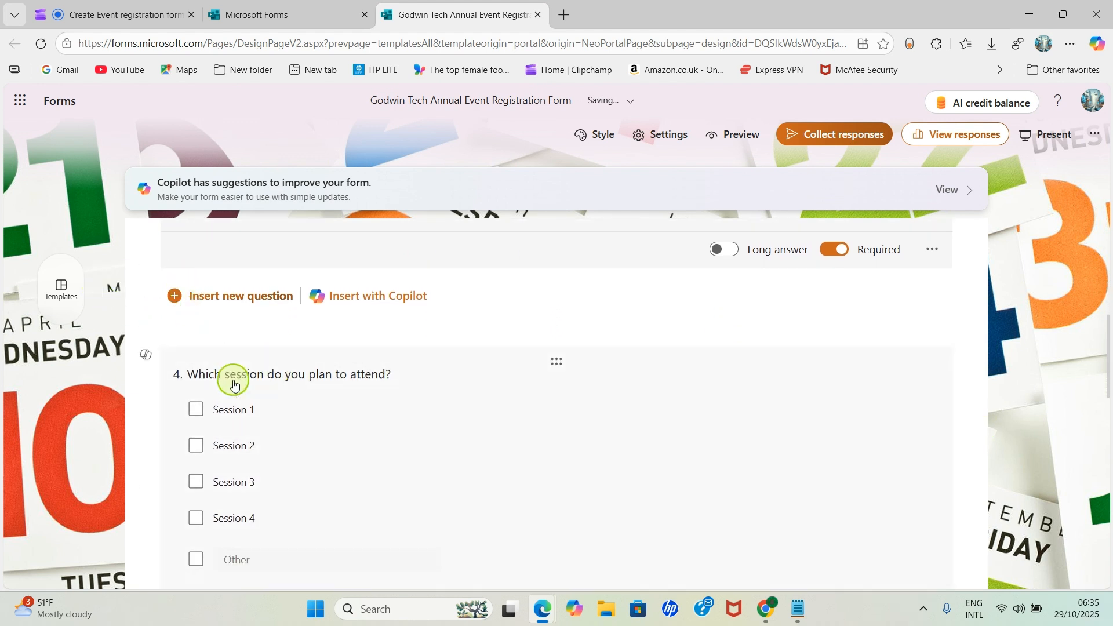
pyautogui.scroll(-1, 231, 383)
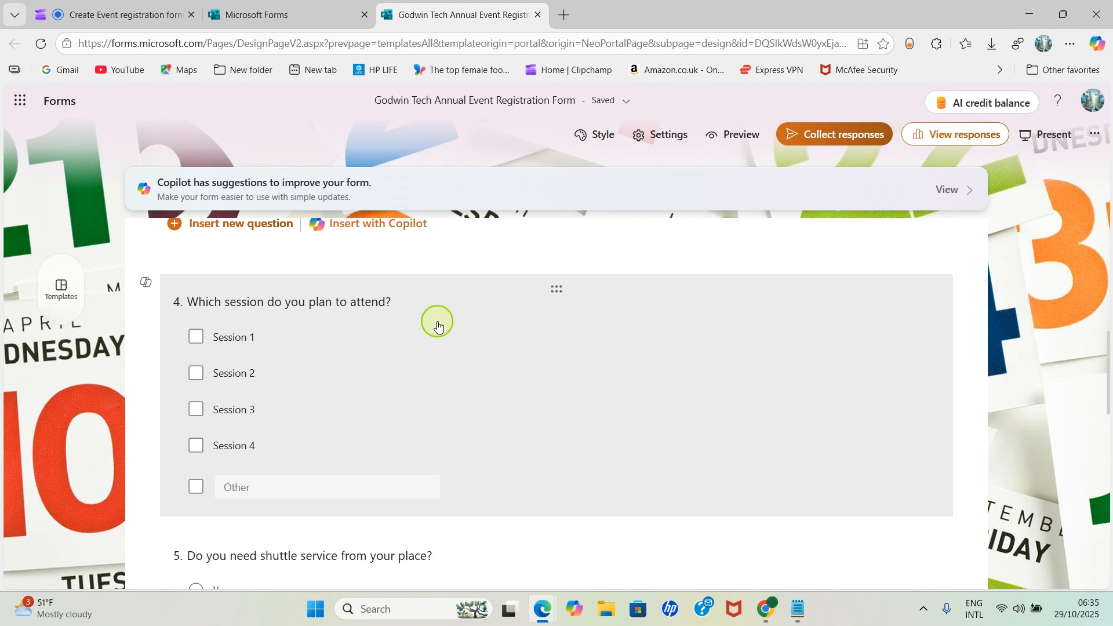
pyautogui.click(278, 347)
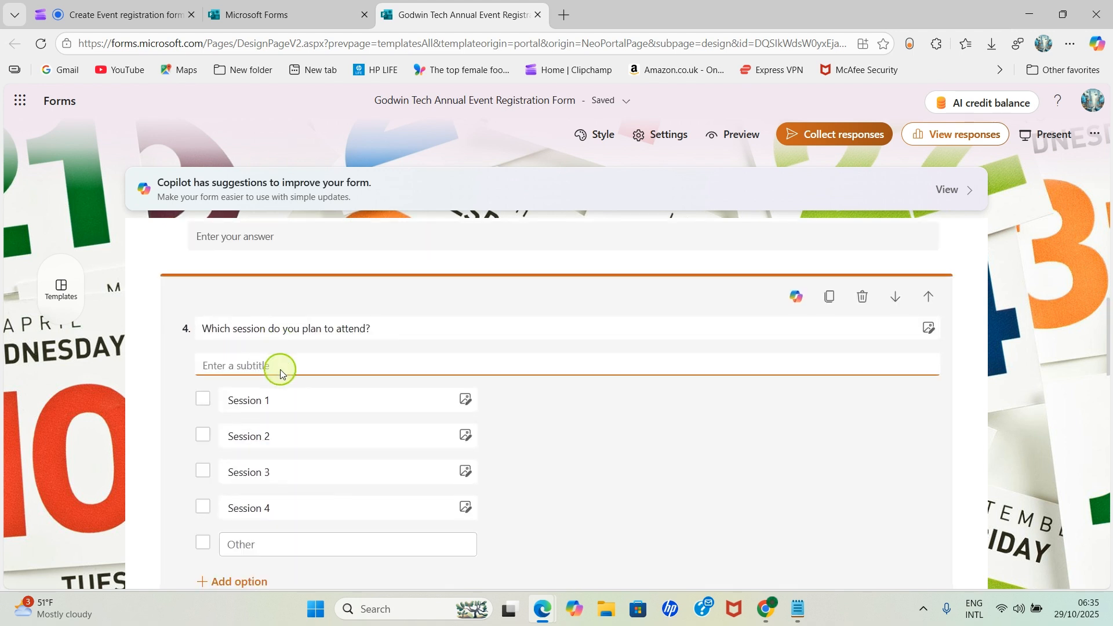
pyautogui.click(298, 401)
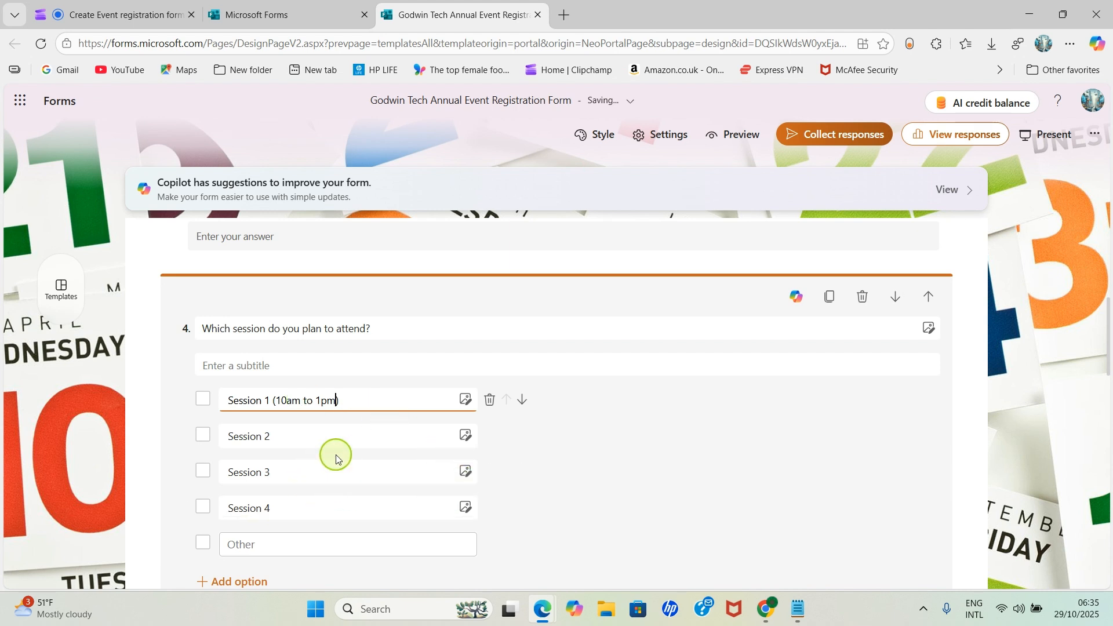
pyautogui.click(296, 438)
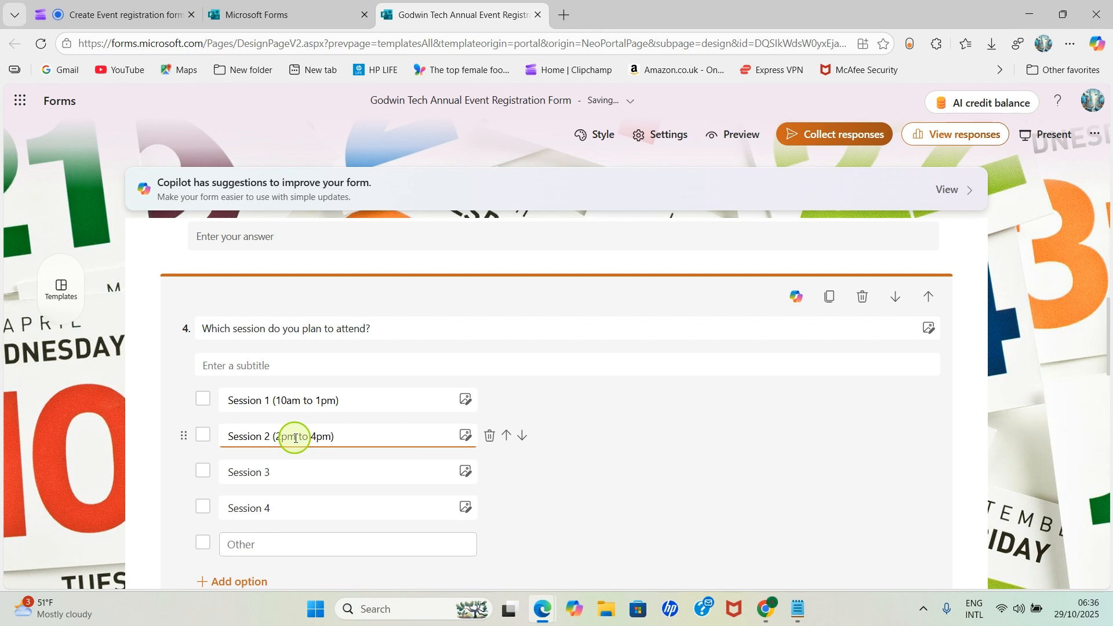
pyautogui.click(325, 401)
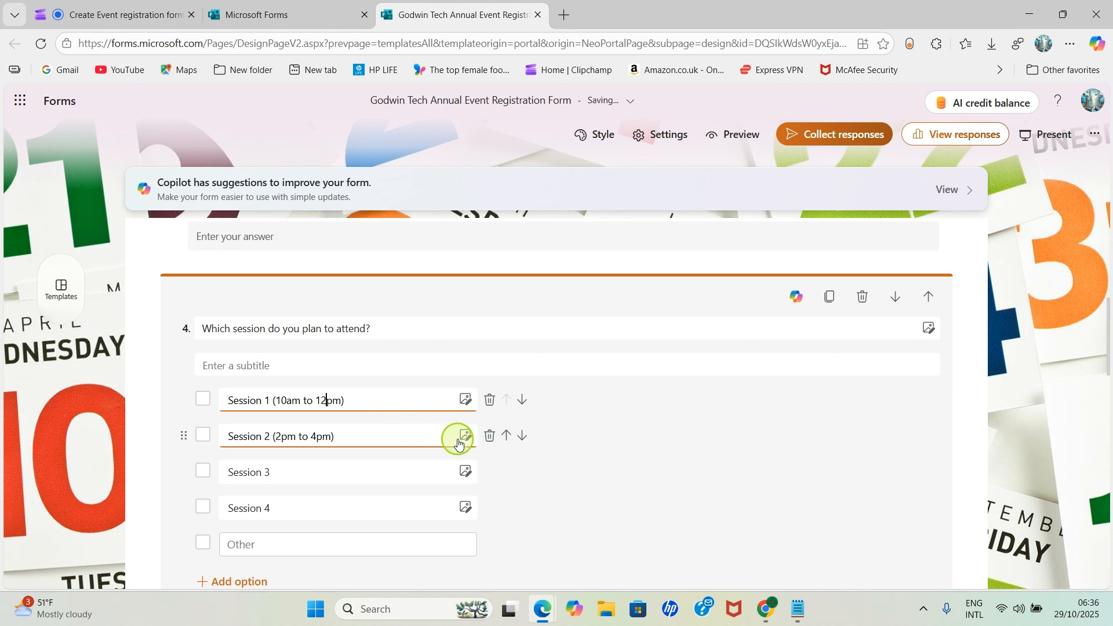
# Step: Delete the "Session 3", "Session 4" and "Other" options from the session question
pyautogui.click(491, 473)
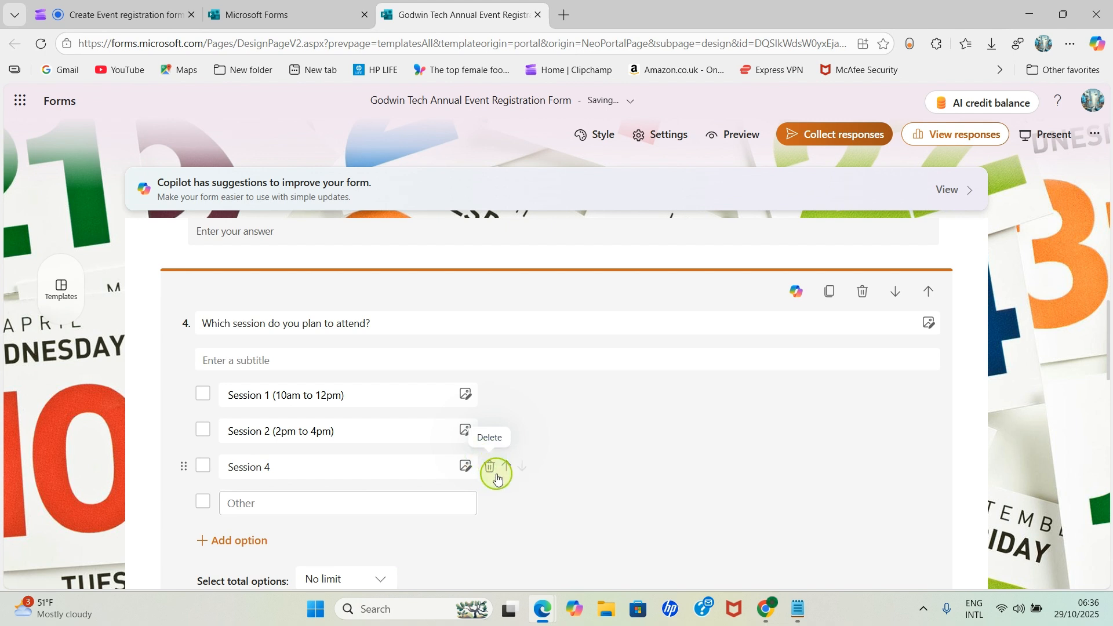
pyautogui.click(491, 472)
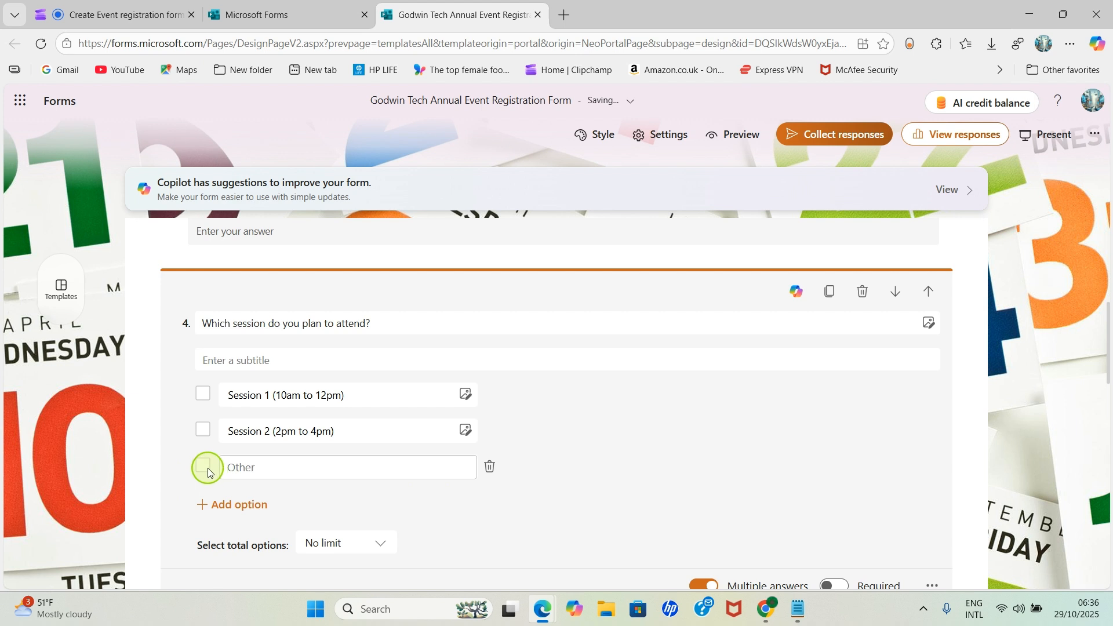
pyautogui.click(488, 471)
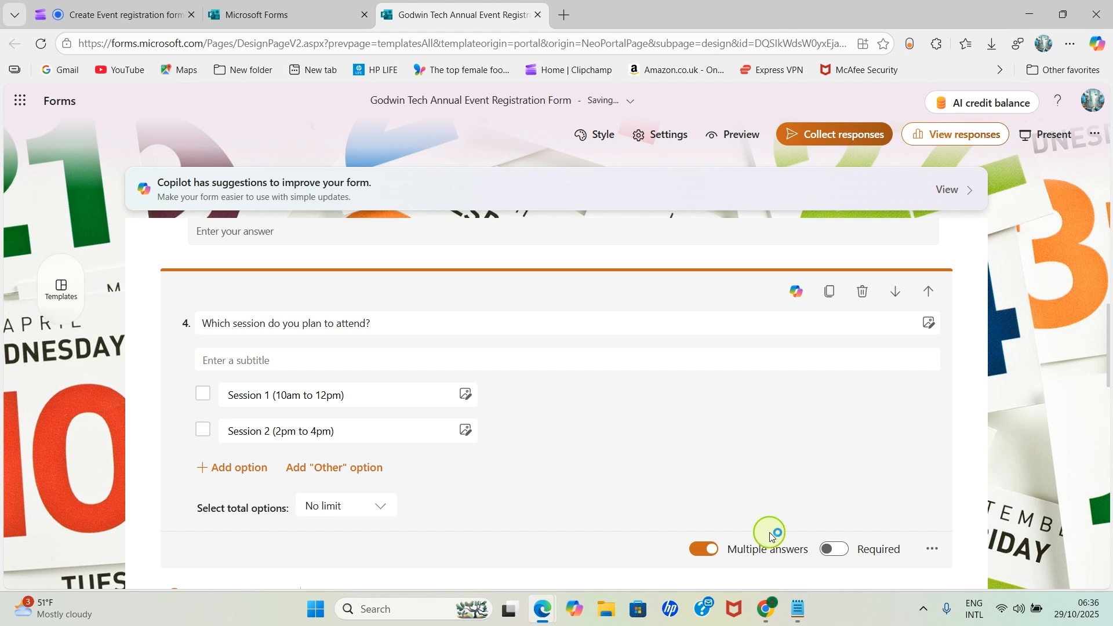
# Step: Make the session question required and turn off multiple answers for it
pyautogui.click(836, 555)
pyautogui.click(705, 550)
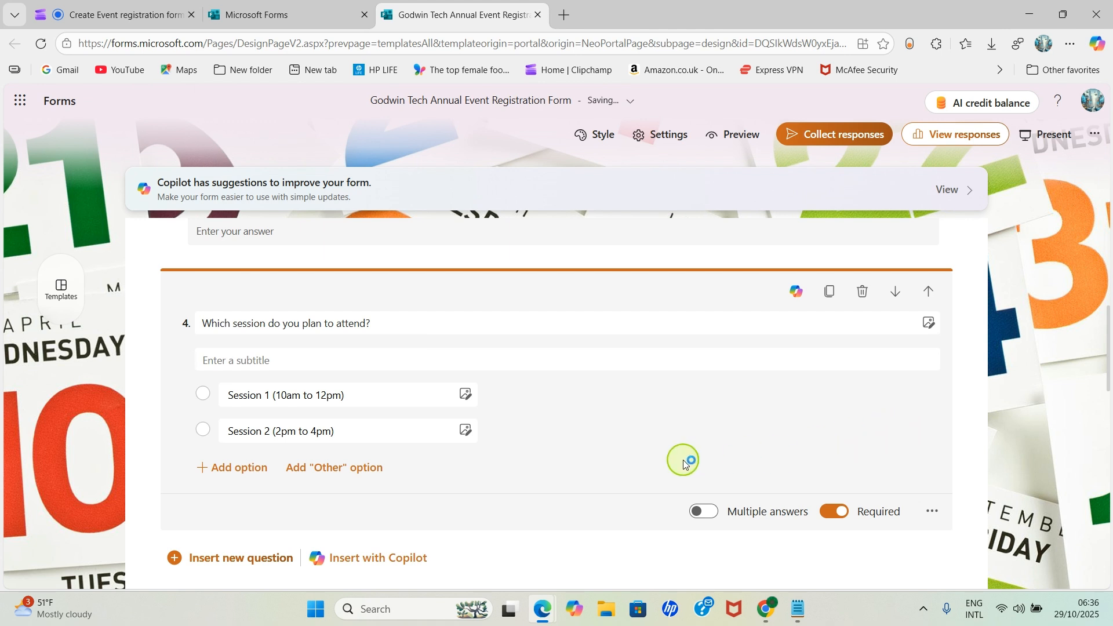
pyautogui.click(270, 399)
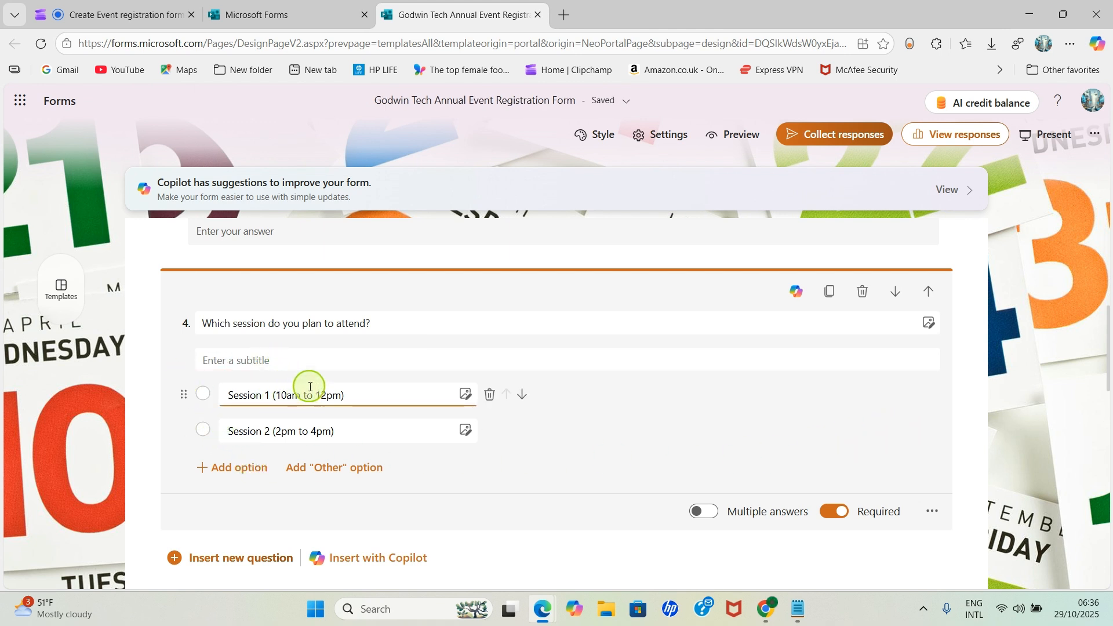
pyautogui.click(293, 438)
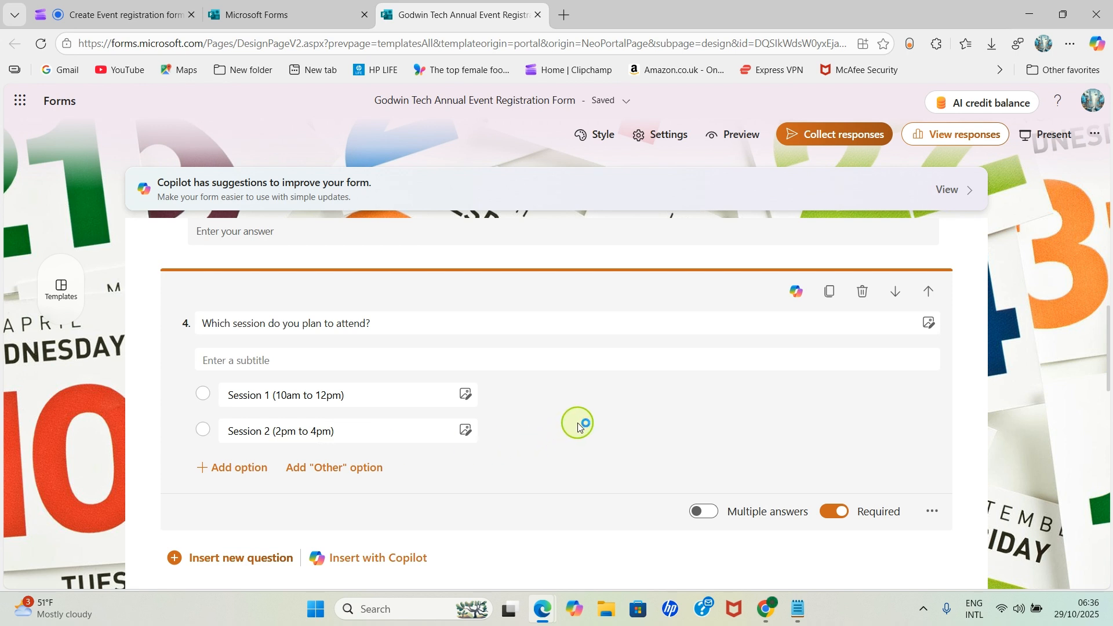
# Step: Delete the question "Include your phone number or email address here" at the end of the form
pyautogui.scroll(-2, 579, 427)
pyautogui.click(297, 428)
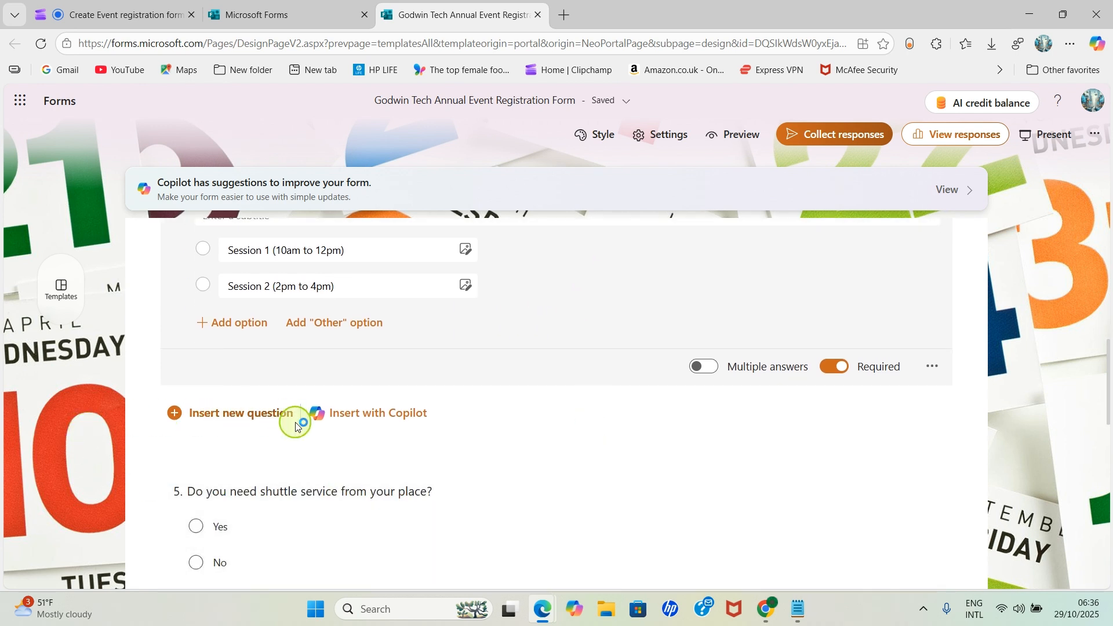
pyautogui.scroll(-1, 290, 463)
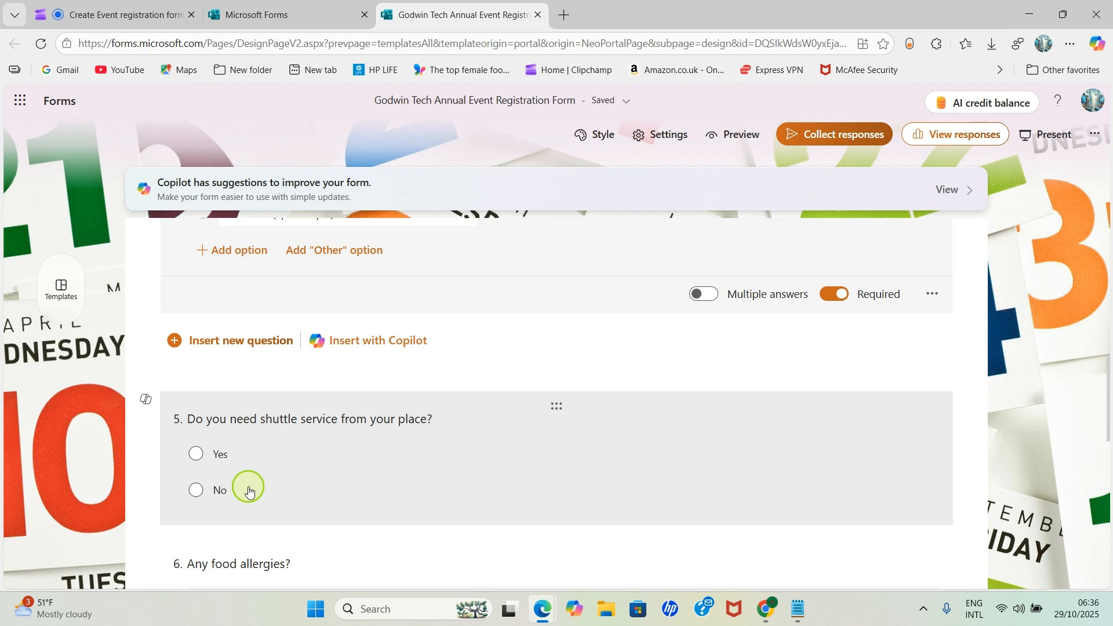
pyautogui.scroll(-1, 273, 536)
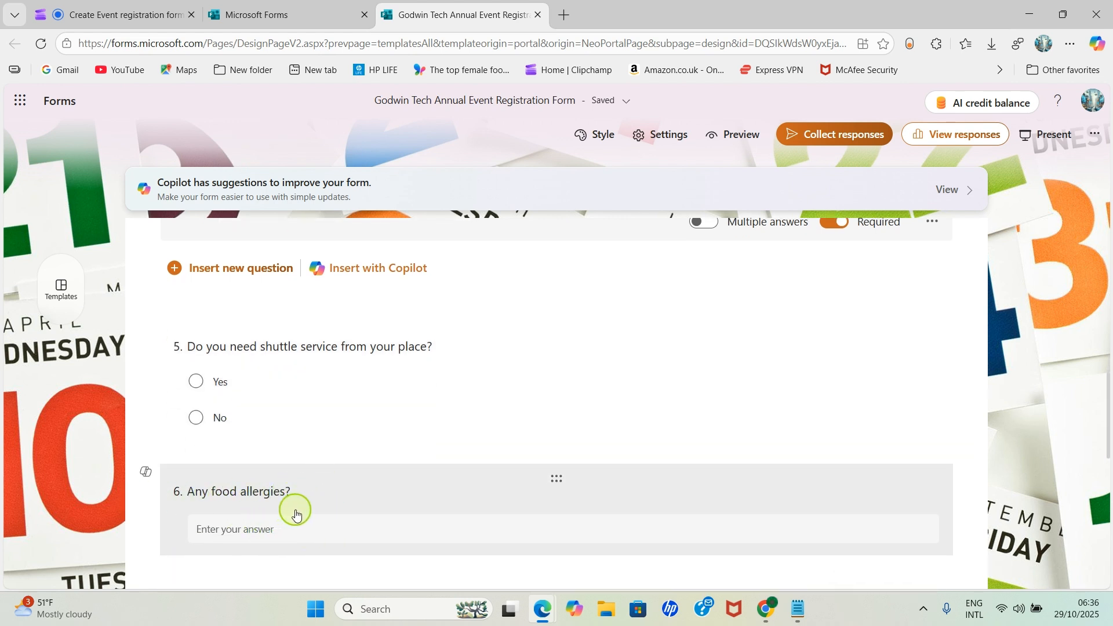
pyautogui.scroll(-3, 377, 524)
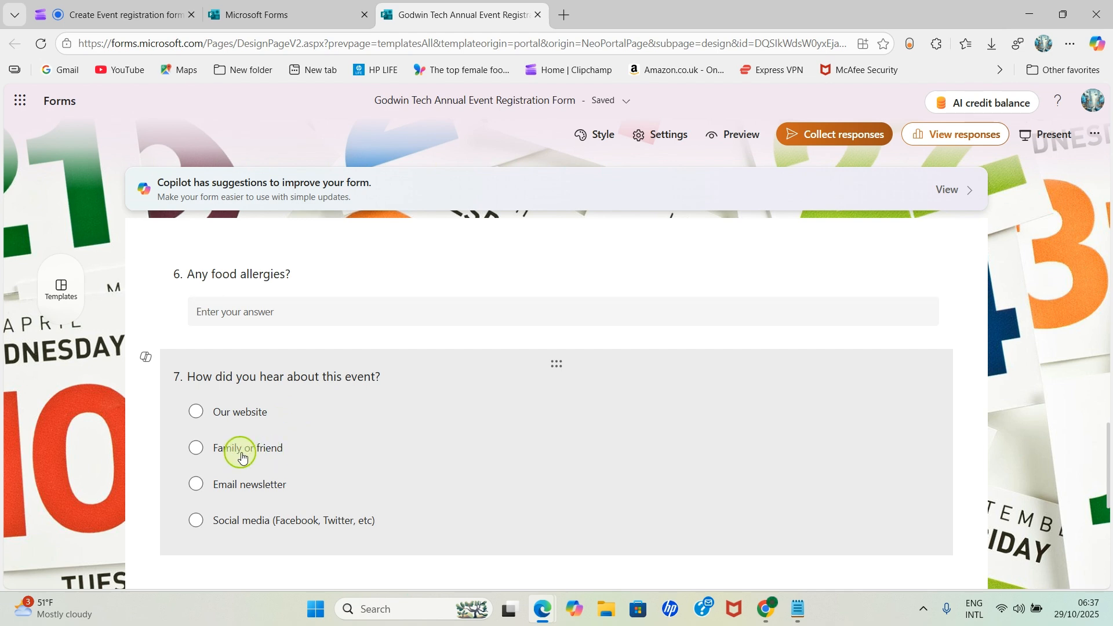
pyautogui.scroll(-3, 267, 488)
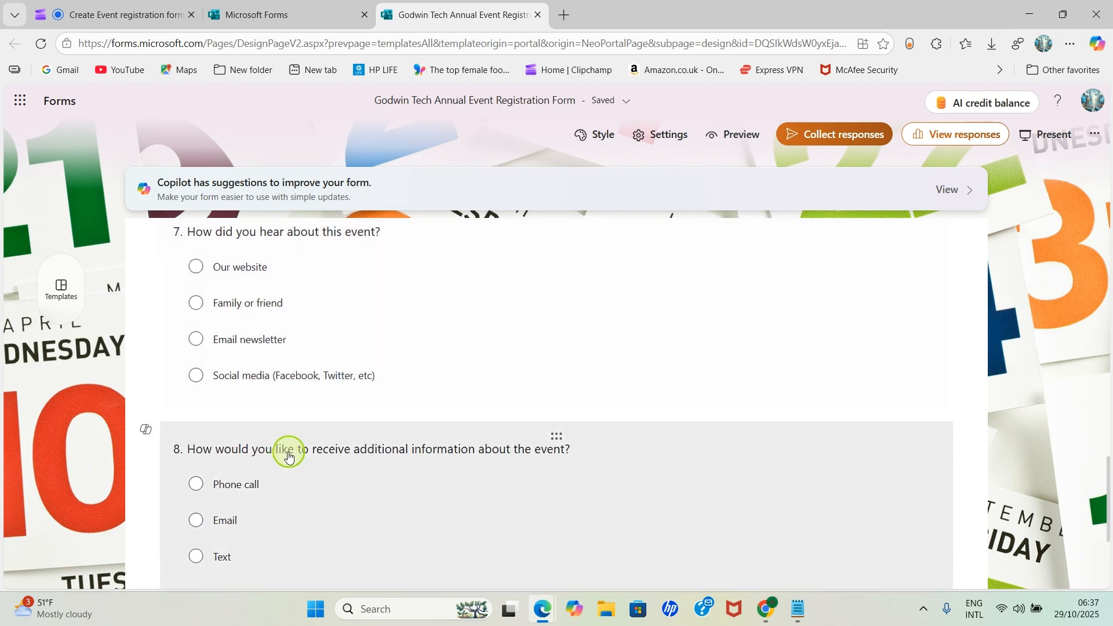
pyautogui.scroll(-1, 248, 377)
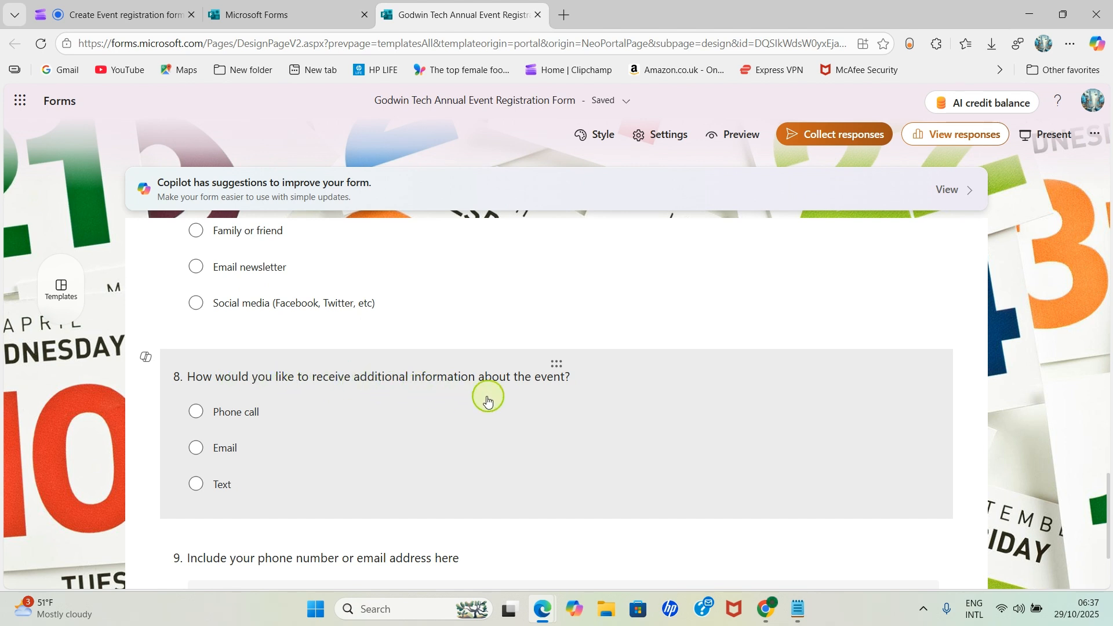
pyautogui.scroll(-2, 440, 389)
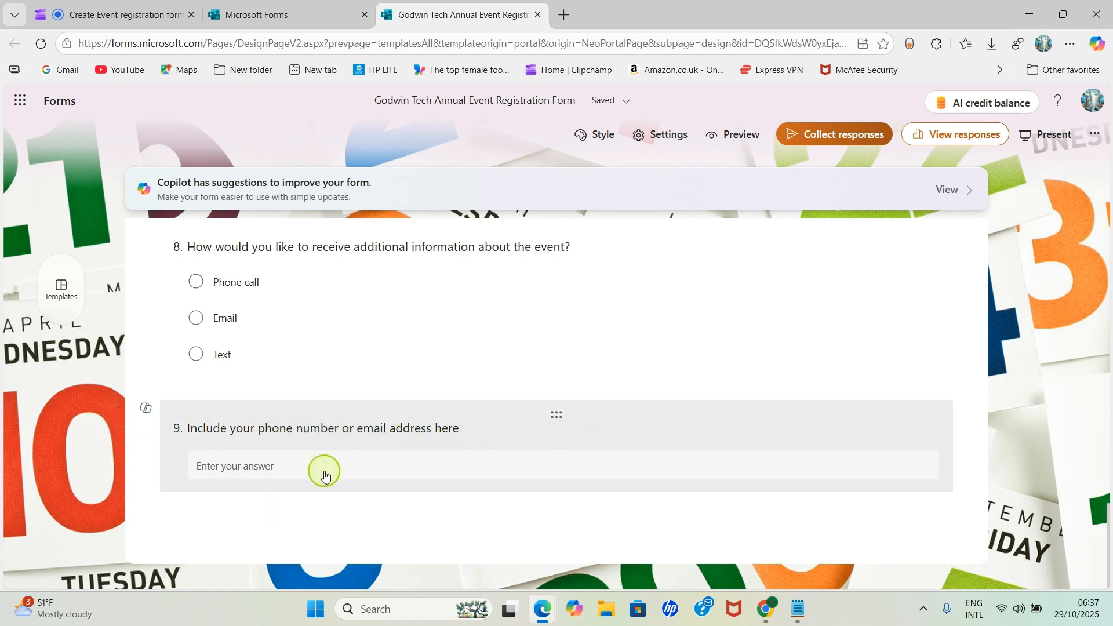
pyautogui.click(509, 447)
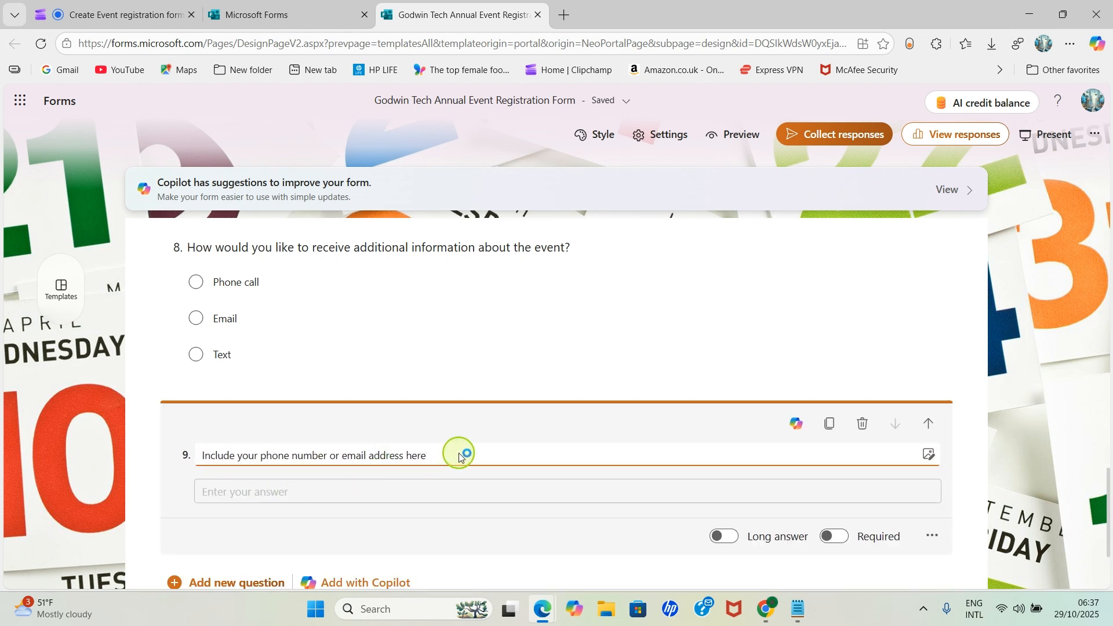
pyautogui.click(866, 425)
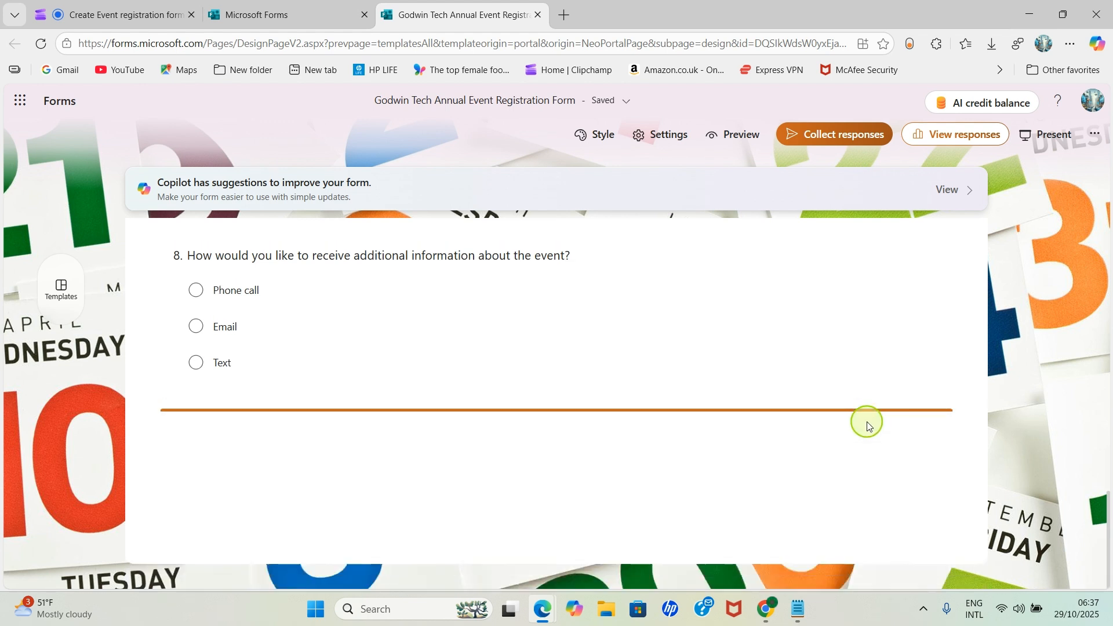
# Step: Insert a text question titled "City" directly after the "Phone number" question
pyautogui.scroll(15, 689, 467)
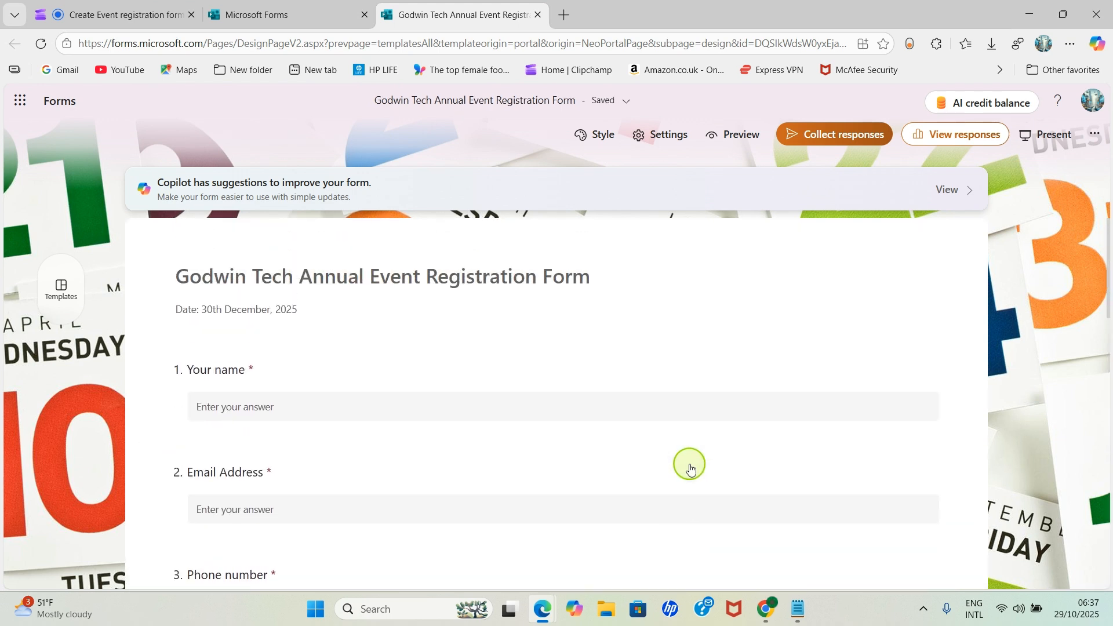
pyautogui.scroll(-1, 255, 469)
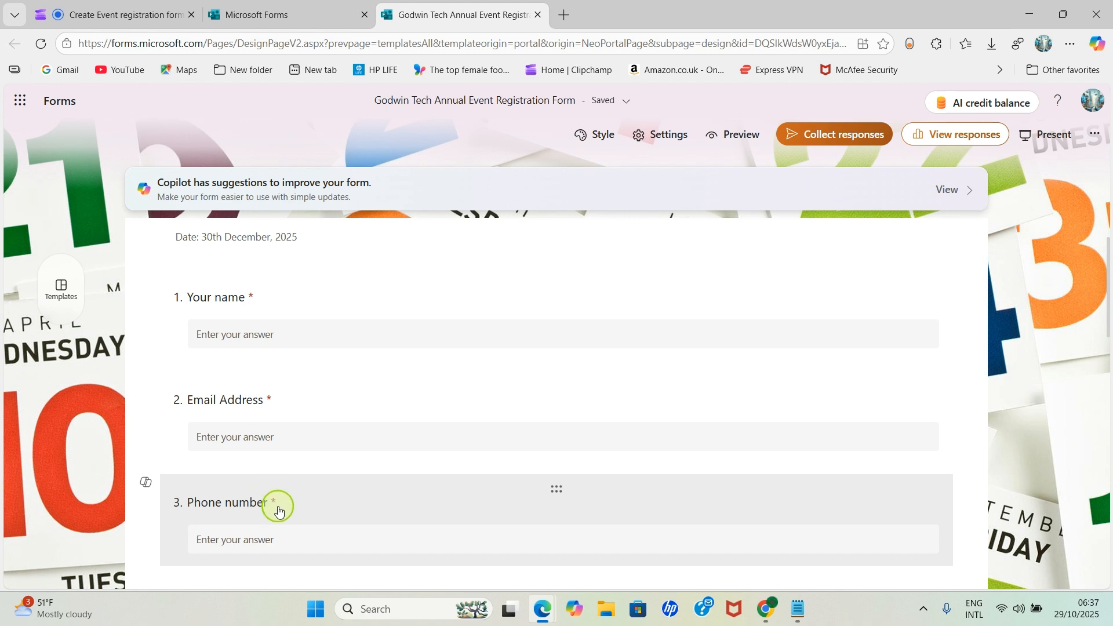
pyautogui.scroll(-2, 290, 498)
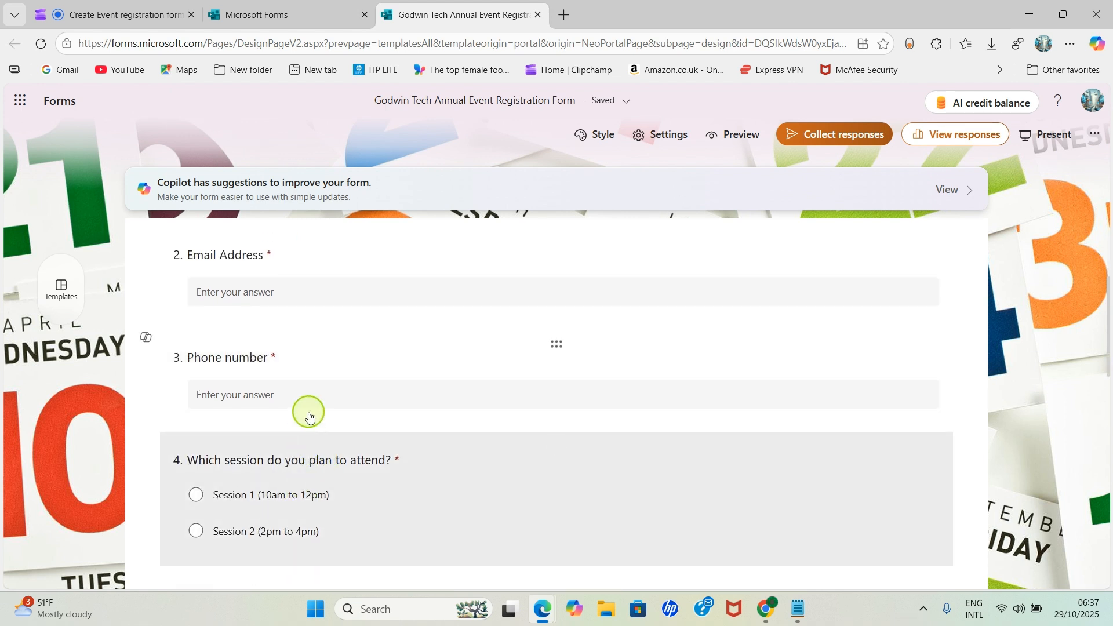
pyautogui.click(343, 363)
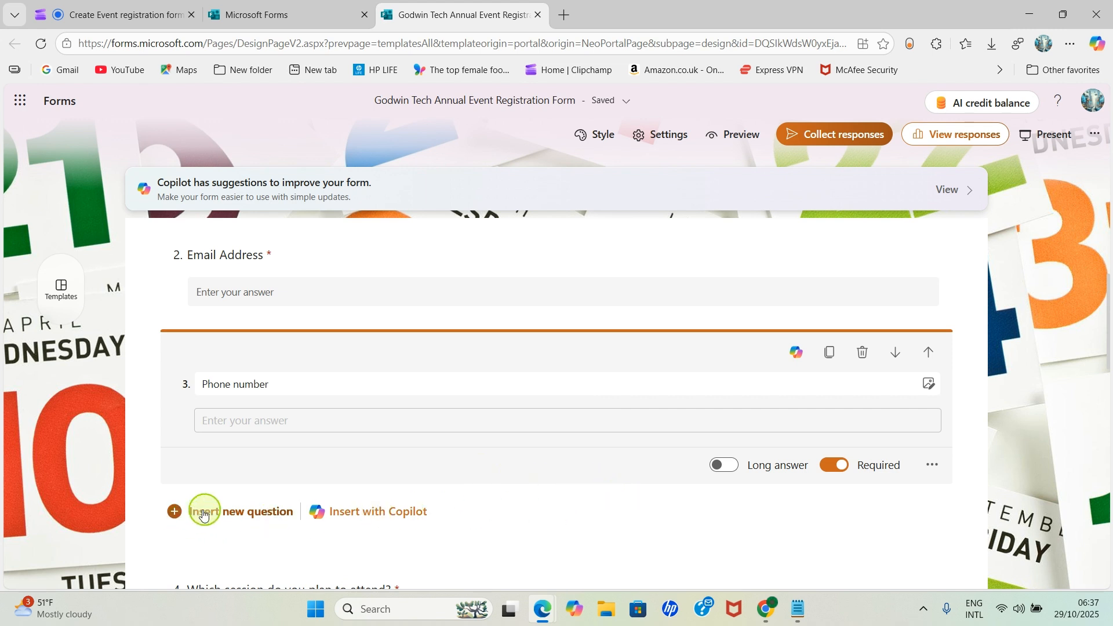
pyautogui.click(254, 511)
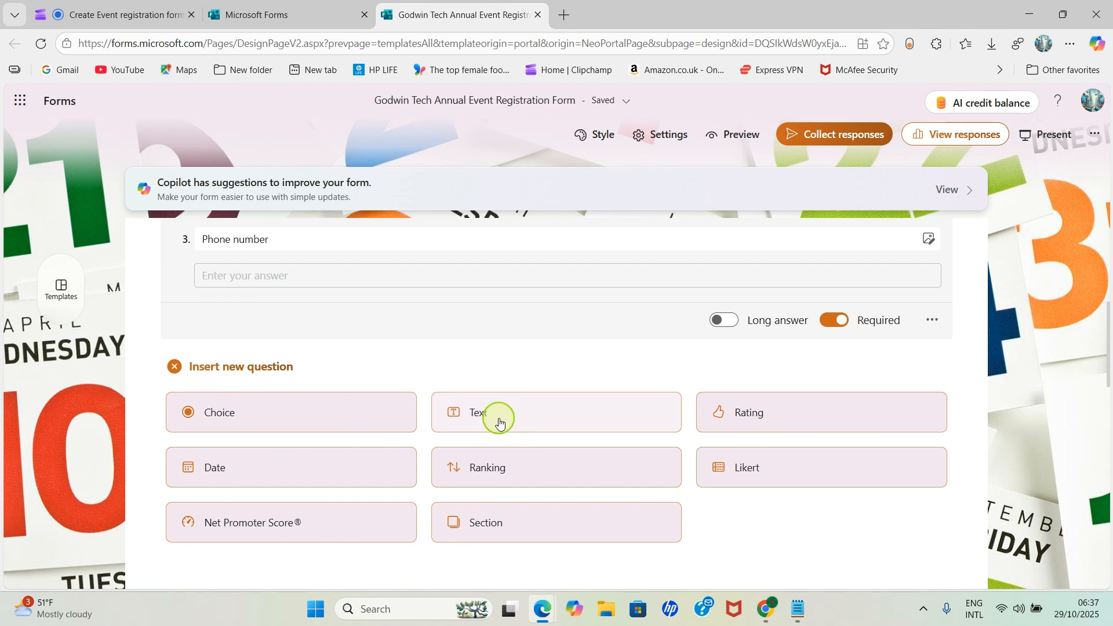
pyautogui.click(499, 423)
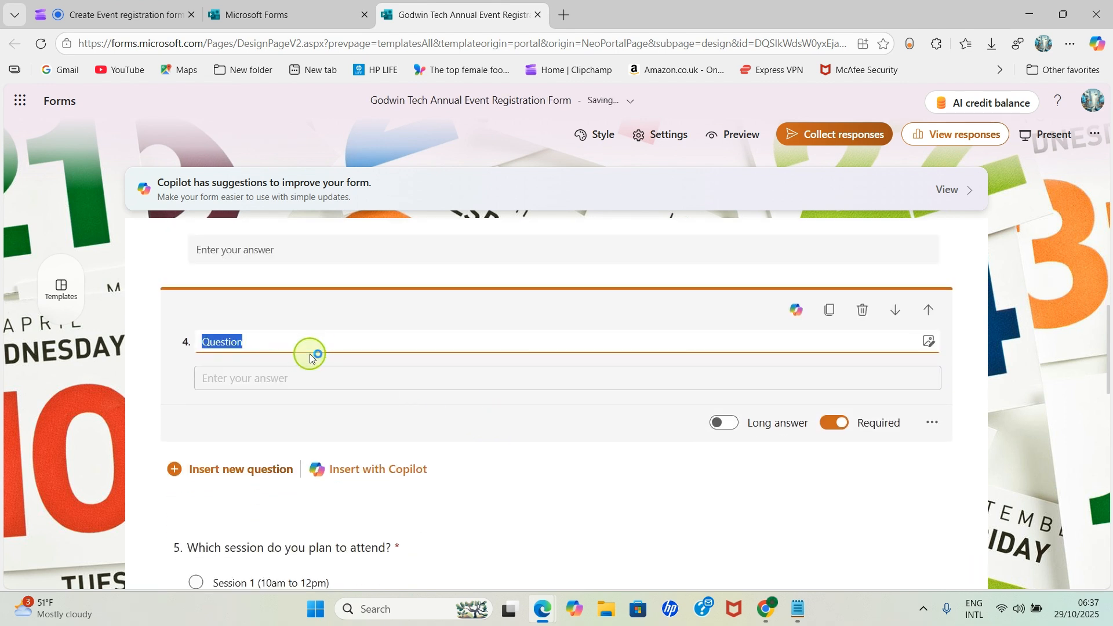
pyautogui.write('City')
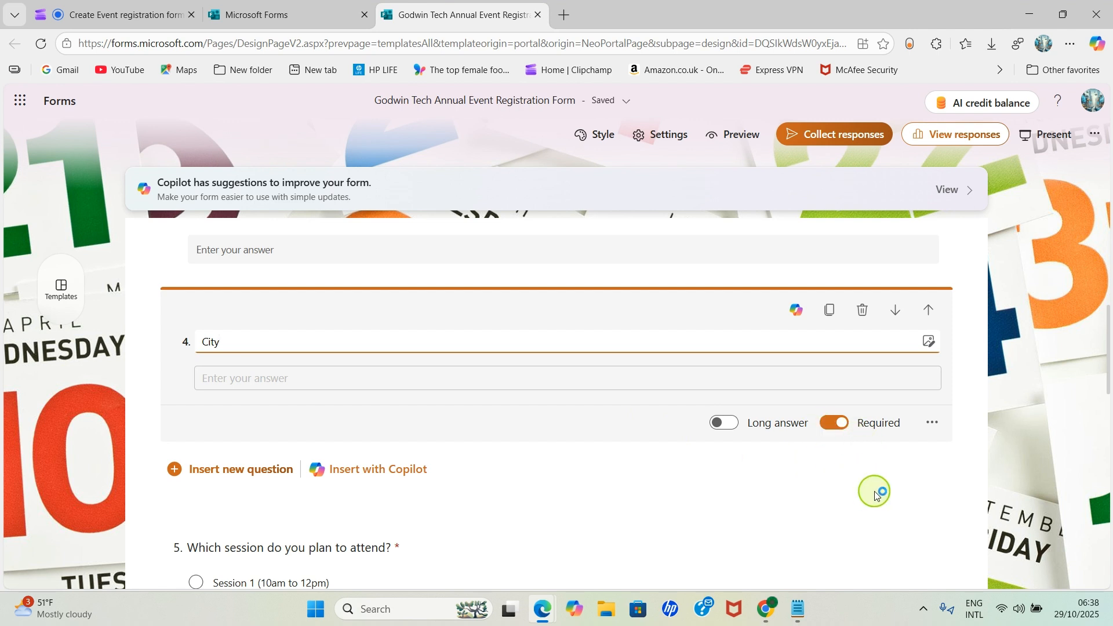
pyautogui.click(885, 504)
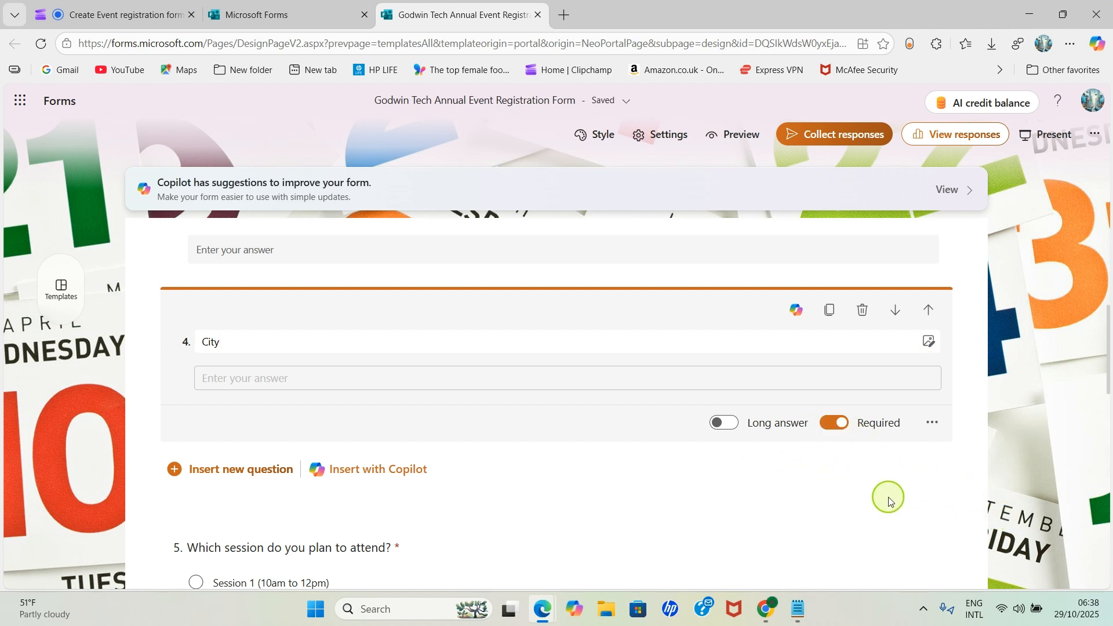
pyautogui.click(1015, 429)
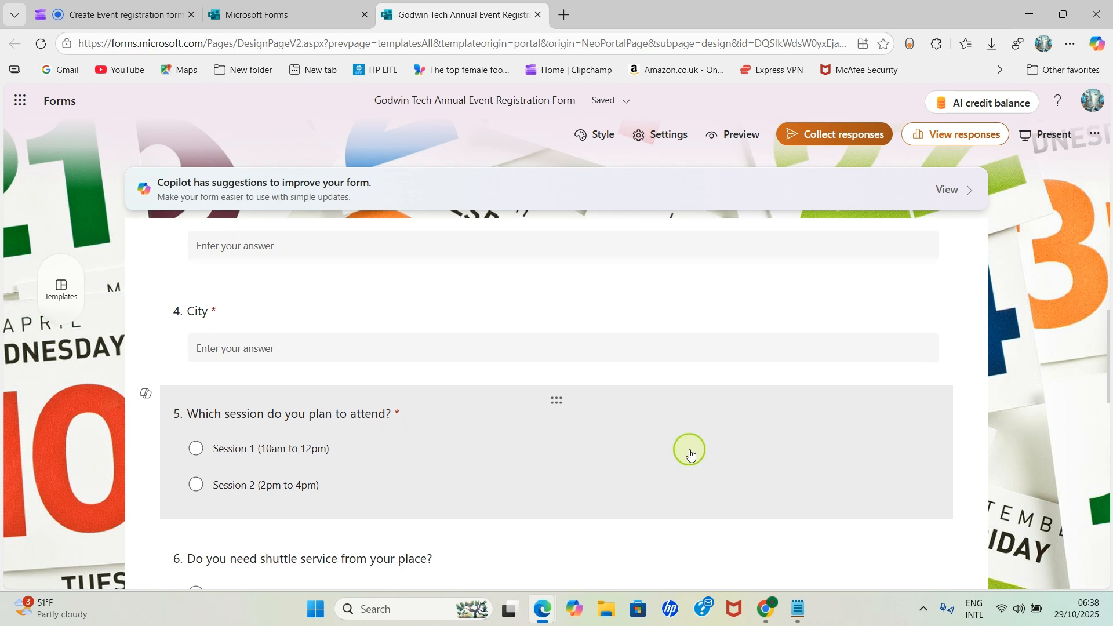
# Step: Make the question "Do you need shuttle service from your place?" required
pyautogui.scroll(-2, 678, 463)
pyautogui.scroll(-1, 667, 452)
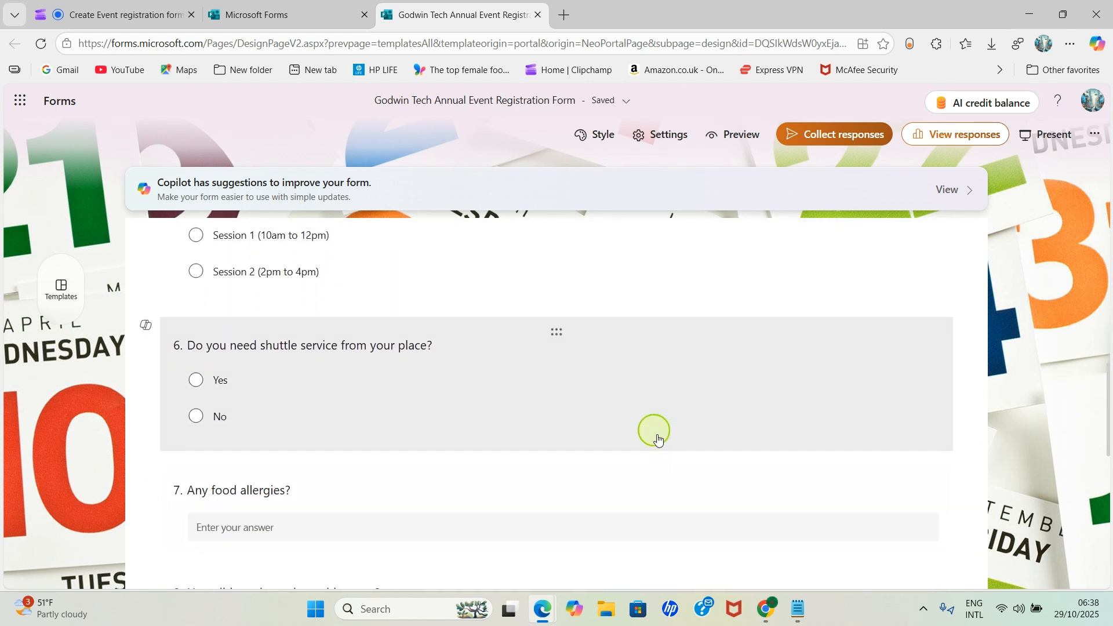
pyautogui.click(685, 388)
pyautogui.scroll(-2, 835, 469)
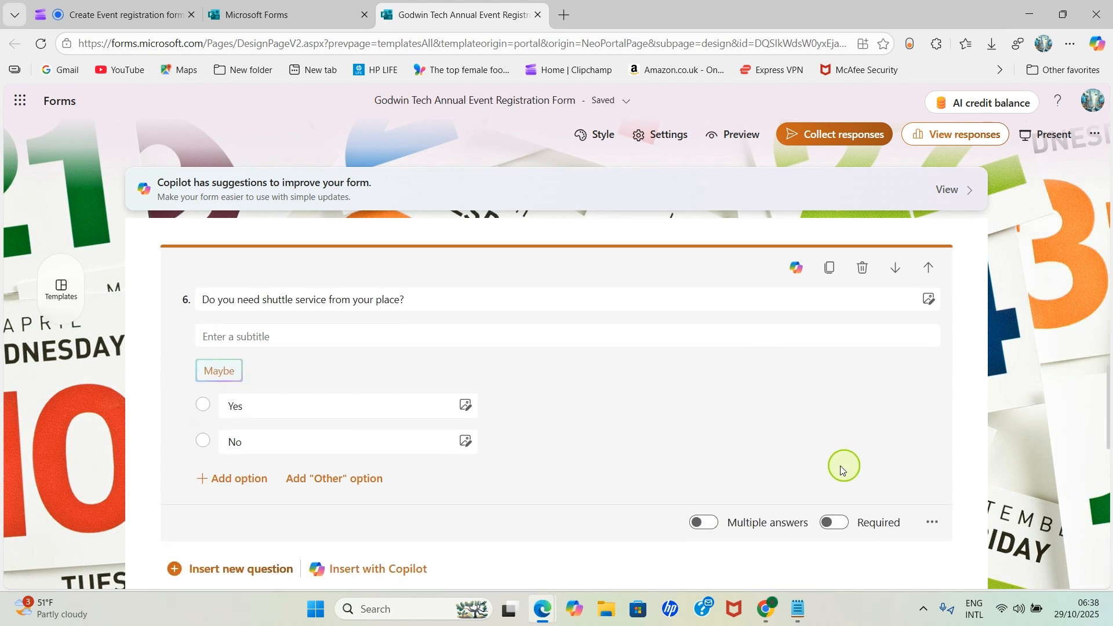
pyautogui.click(833, 451)
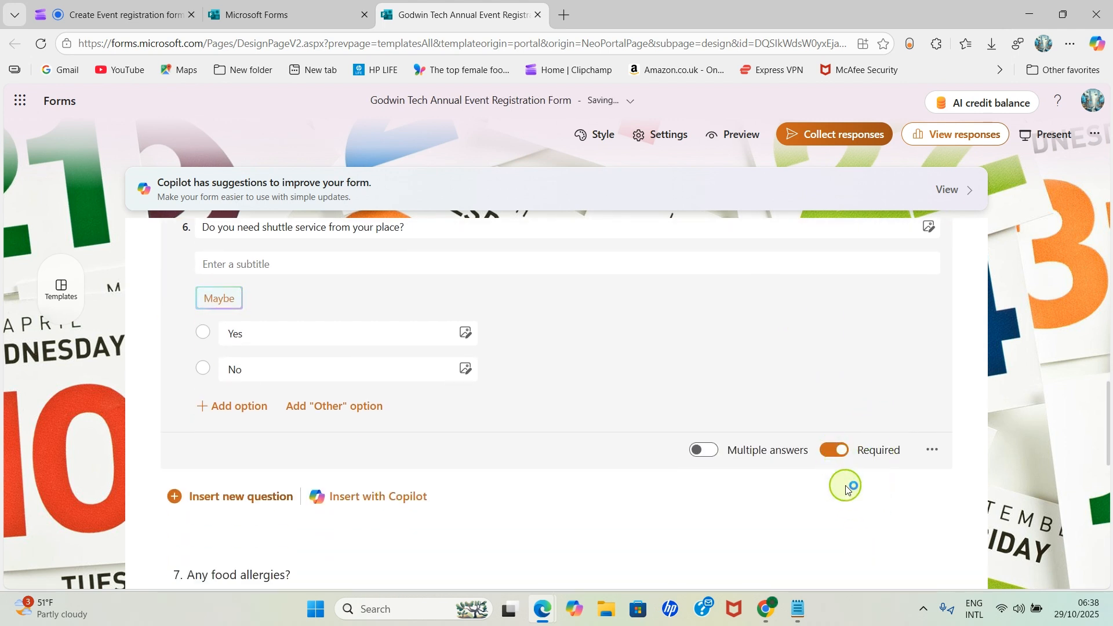
pyautogui.scroll(-3, 834, 481)
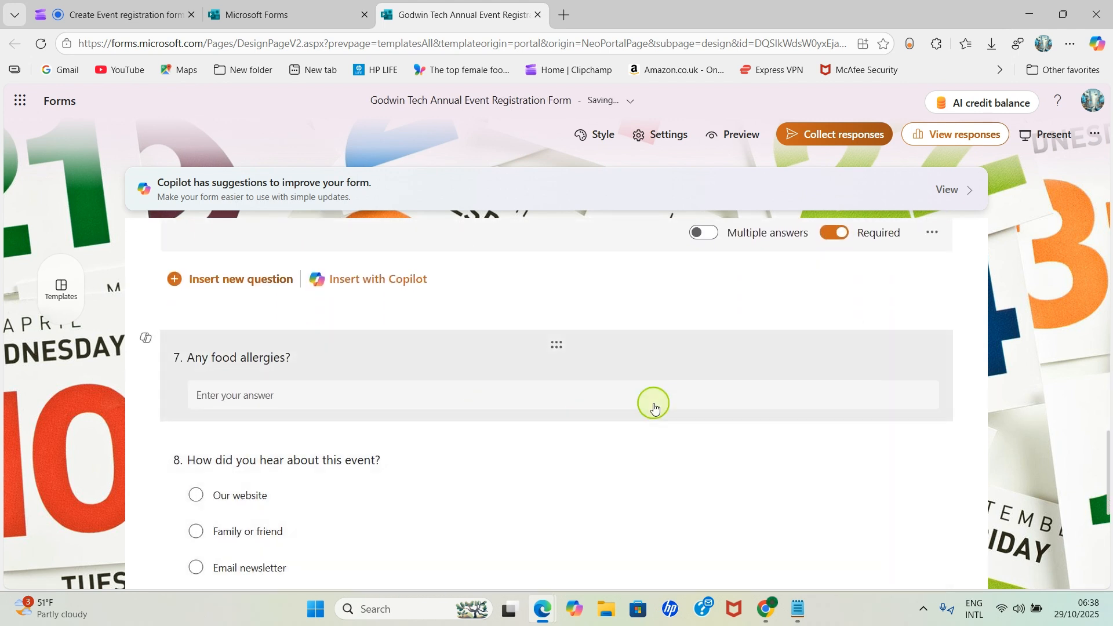
# Step: Make the question "Any food allergies?" required
pyautogui.click(824, 358)
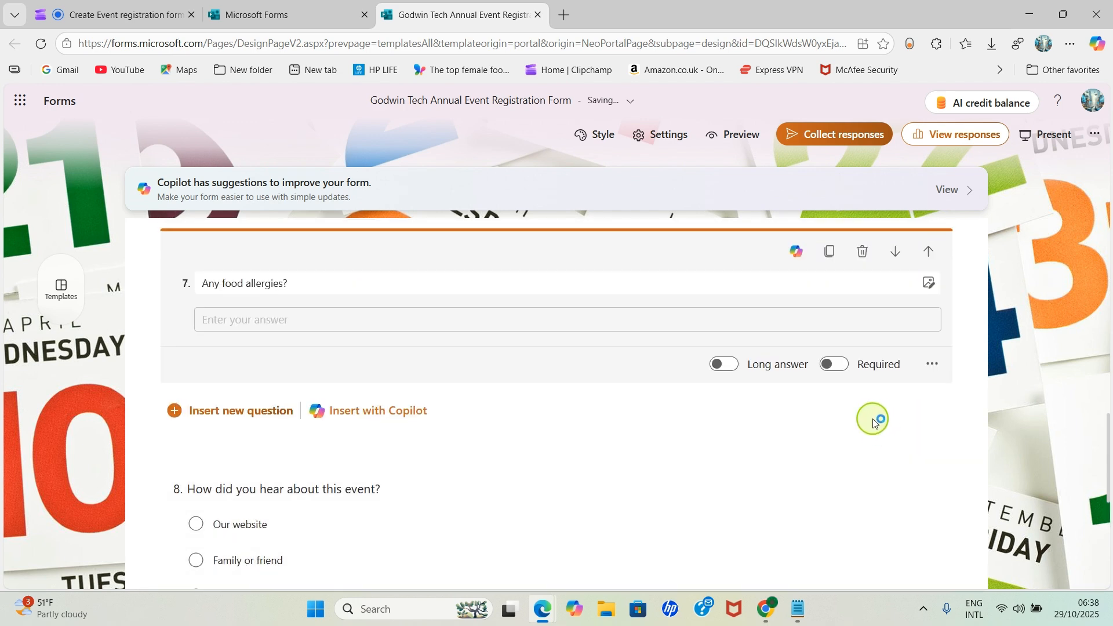
pyautogui.click(830, 365)
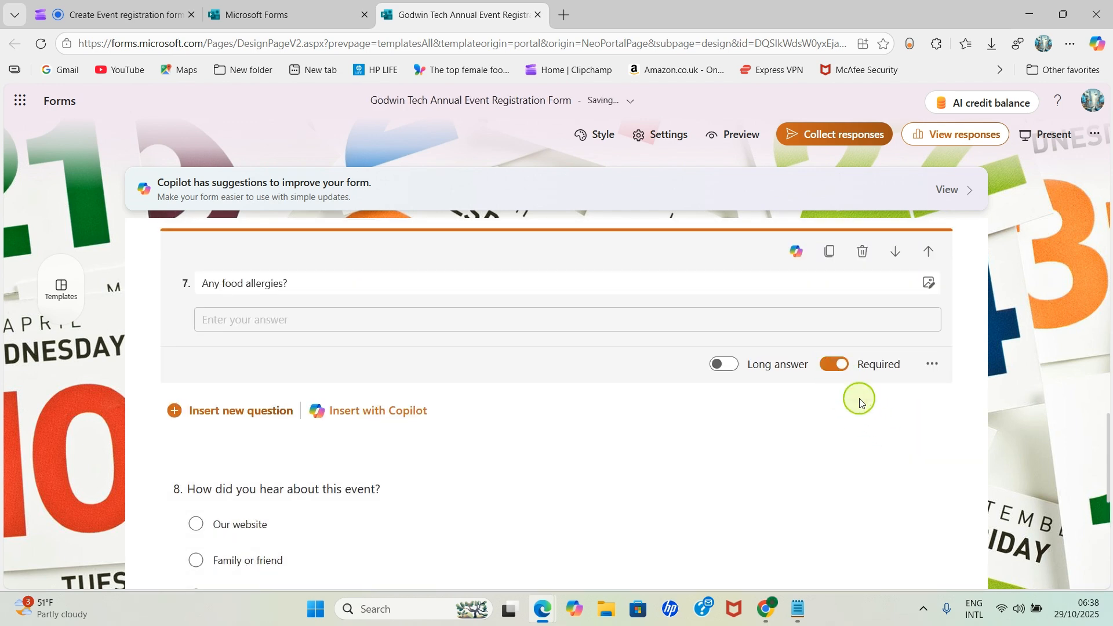
pyautogui.scroll(-2, 578, 452)
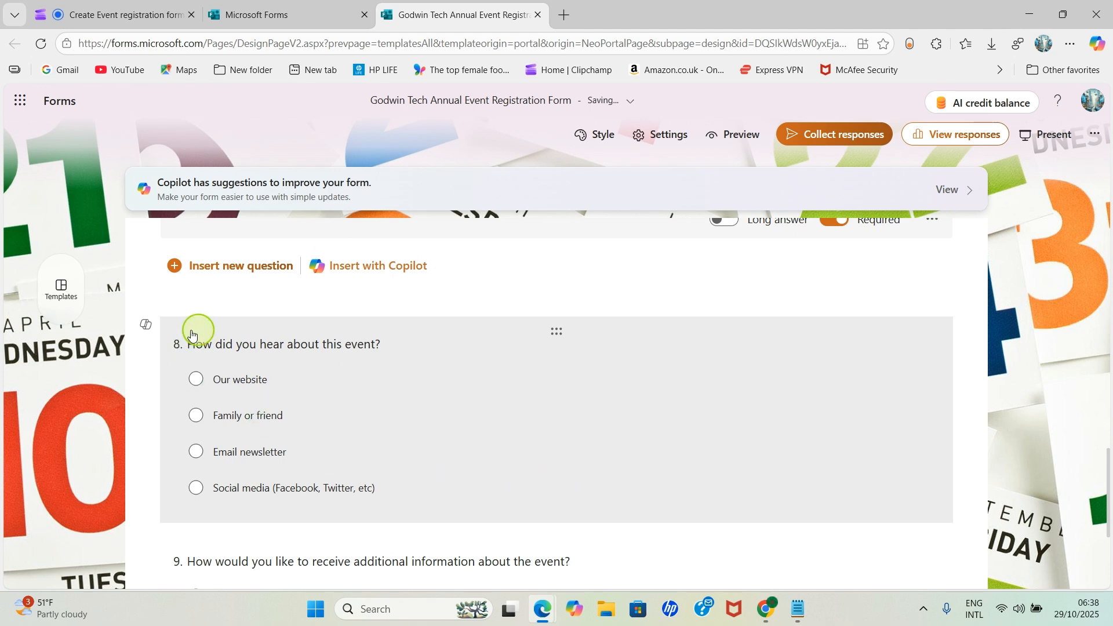
pyautogui.scroll(-3, 767, 444)
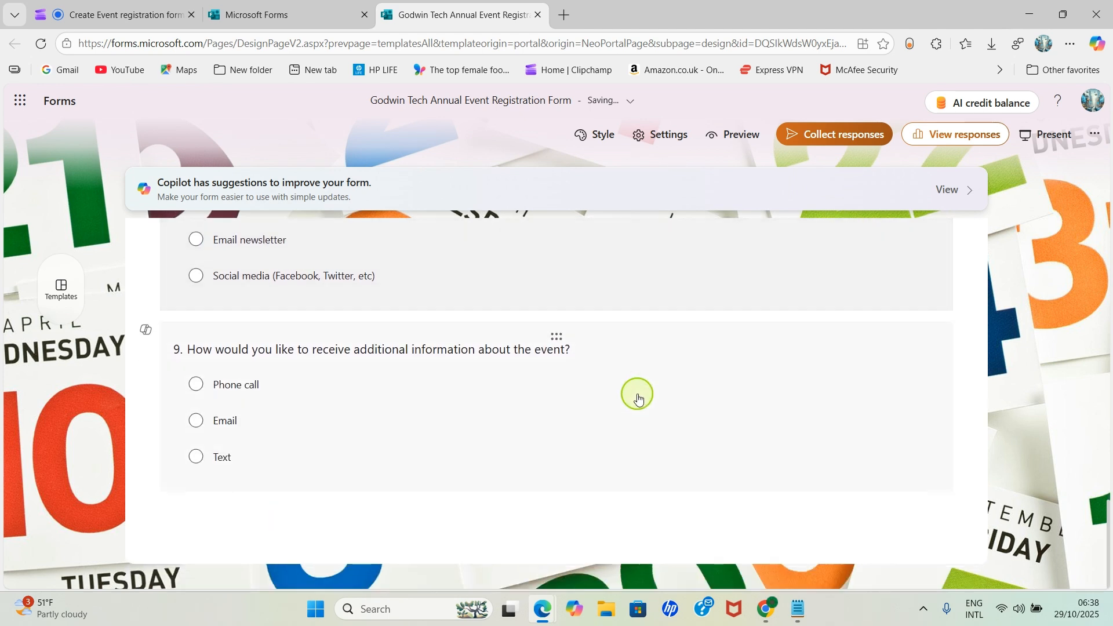
pyautogui.scroll(4, 630, 409)
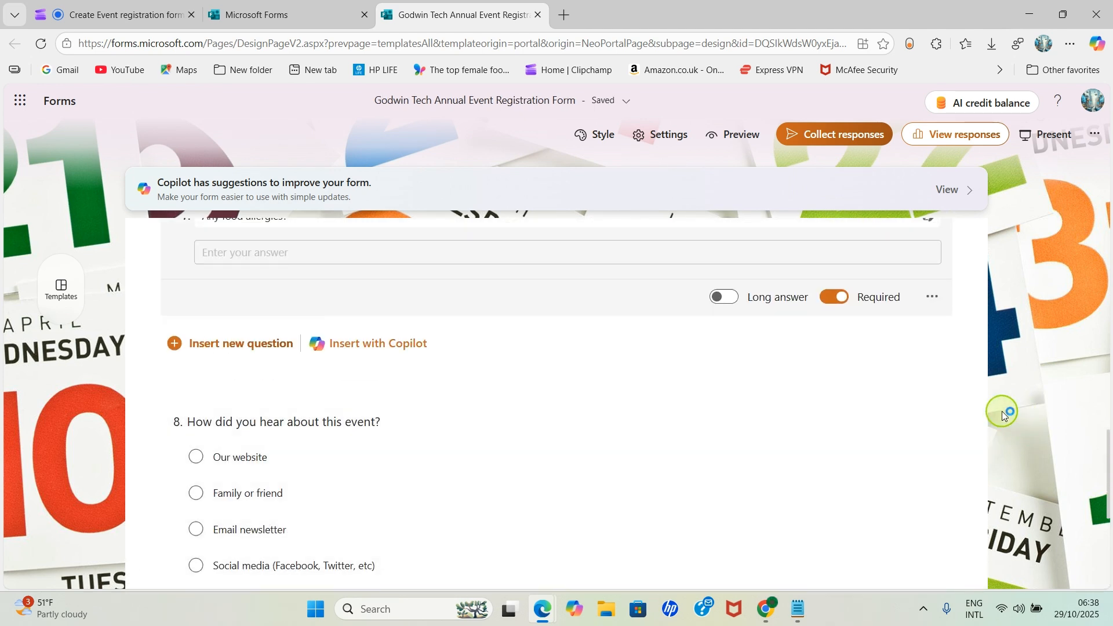
pyautogui.scroll(-2, 999, 414)
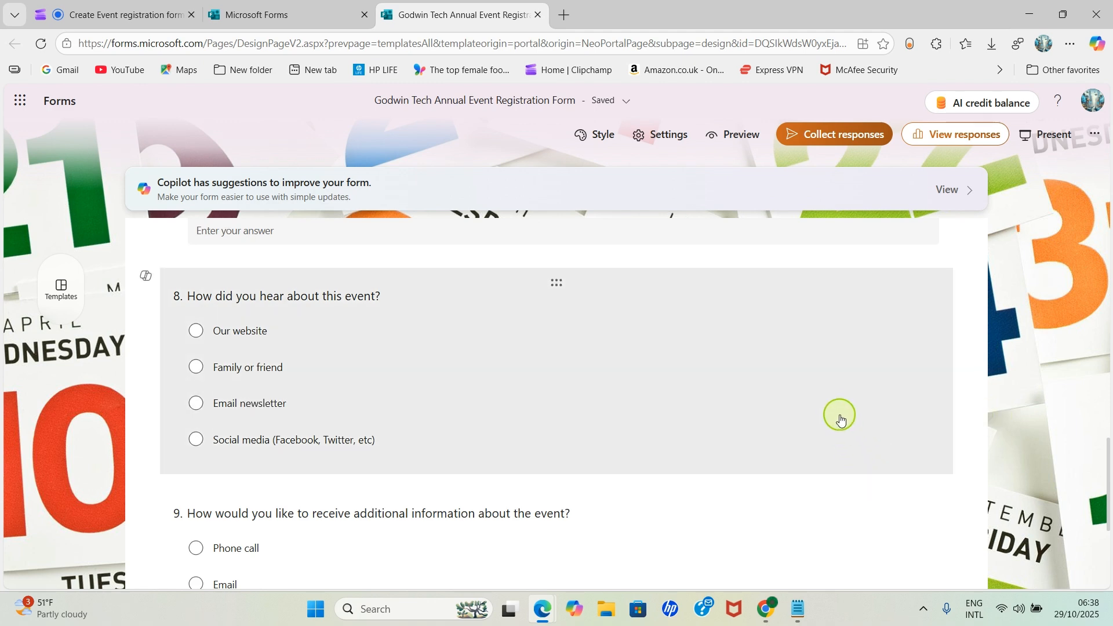
# Step: Open the print preview of the registration form and examine which printers are available
pyautogui.scroll(4, 840, 417)
pyautogui.scroll(4, 841, 418)
pyautogui.scroll(4, 841, 419)
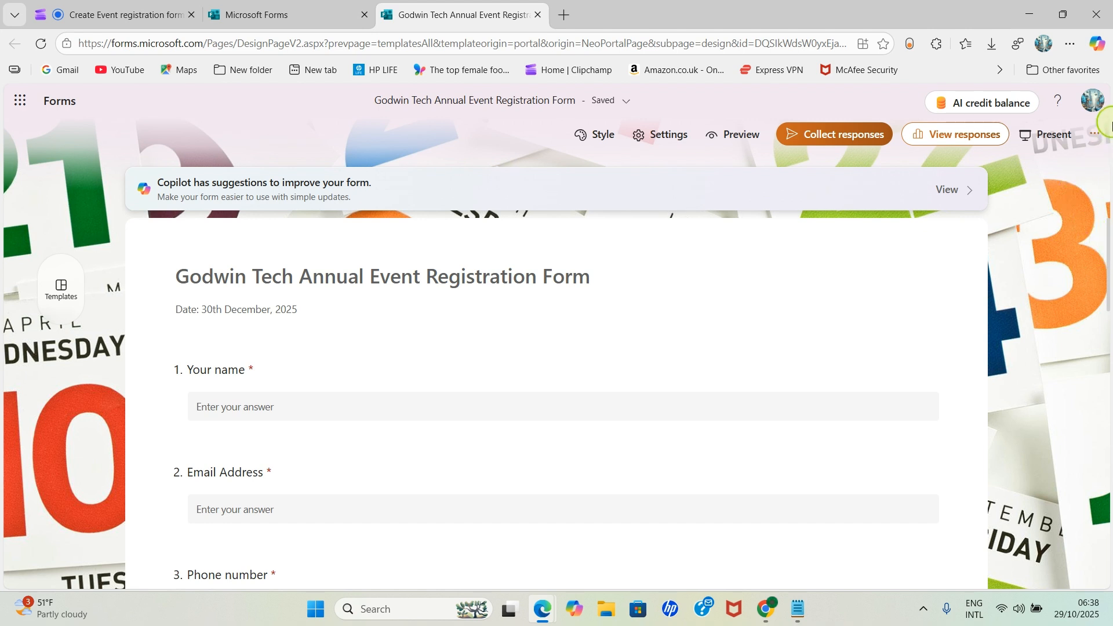
pyautogui.click(1097, 132)
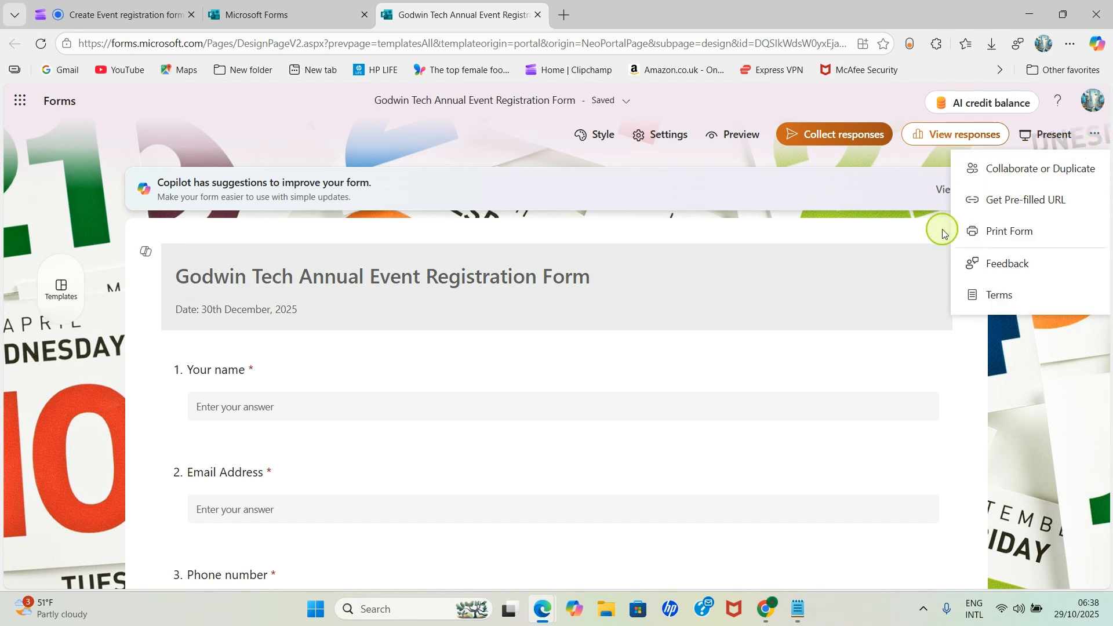
pyautogui.click(1030, 232)
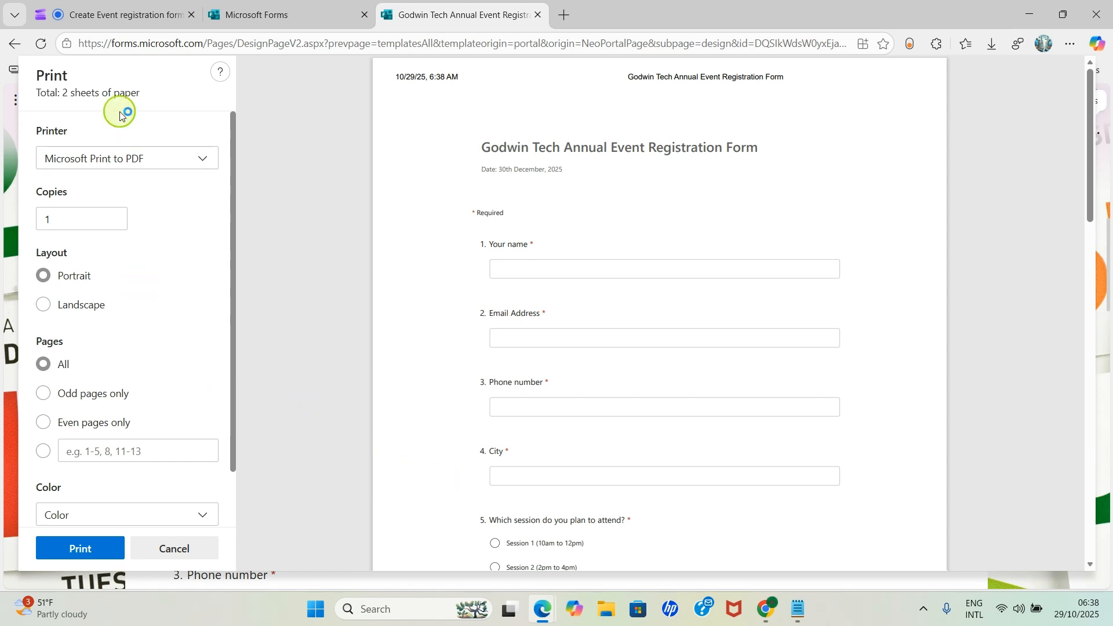
pyautogui.click(175, 167)
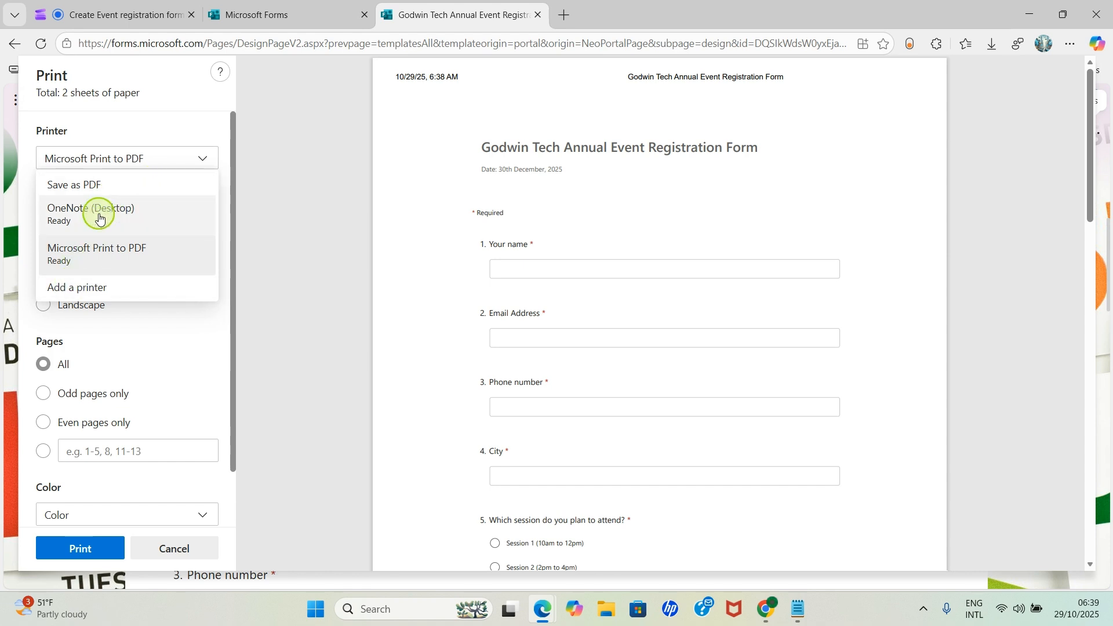
pyautogui.click(304, 405)
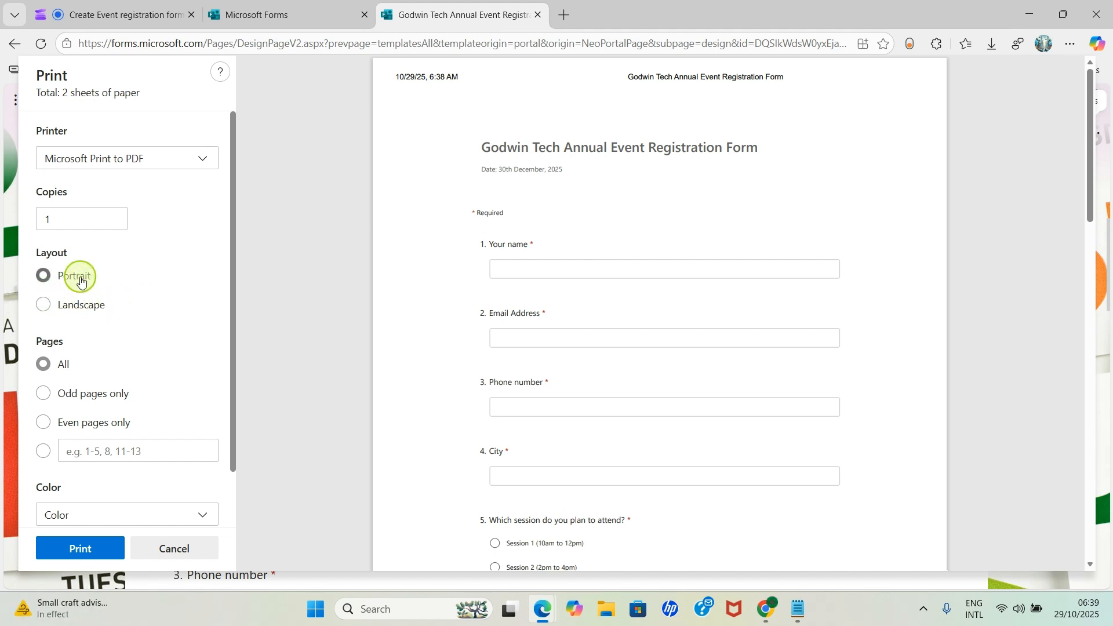
# Step: Examine the colour options and the previewed form pages, and close the print preview without printing
pyautogui.scroll(-1, 108, 284)
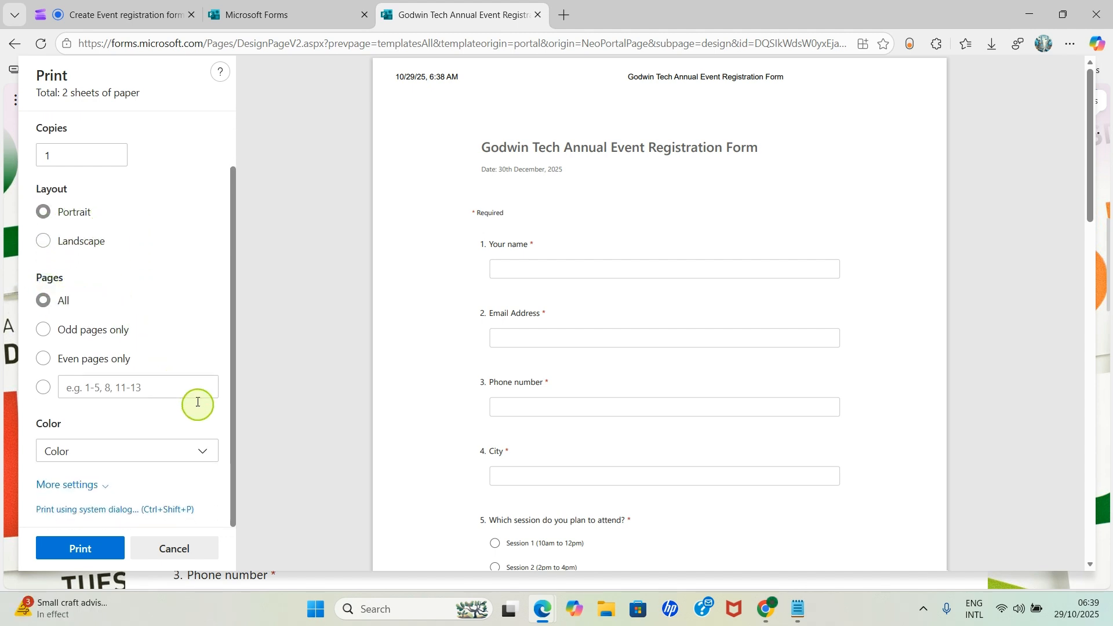
pyautogui.click(191, 456)
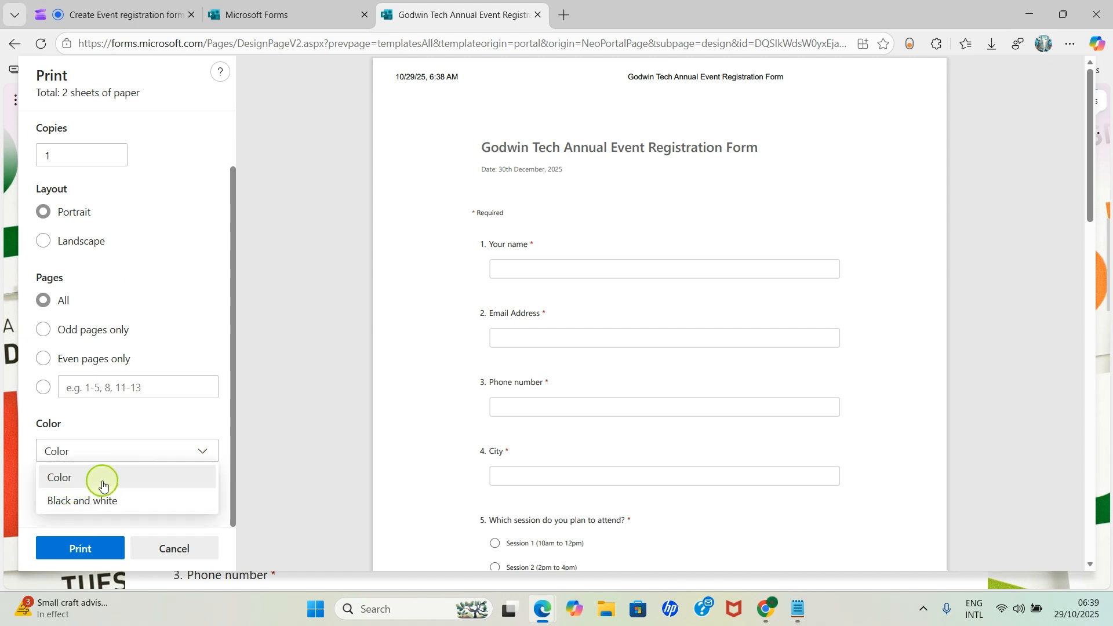
pyautogui.click(288, 443)
pyautogui.scroll(-5, 328, 445)
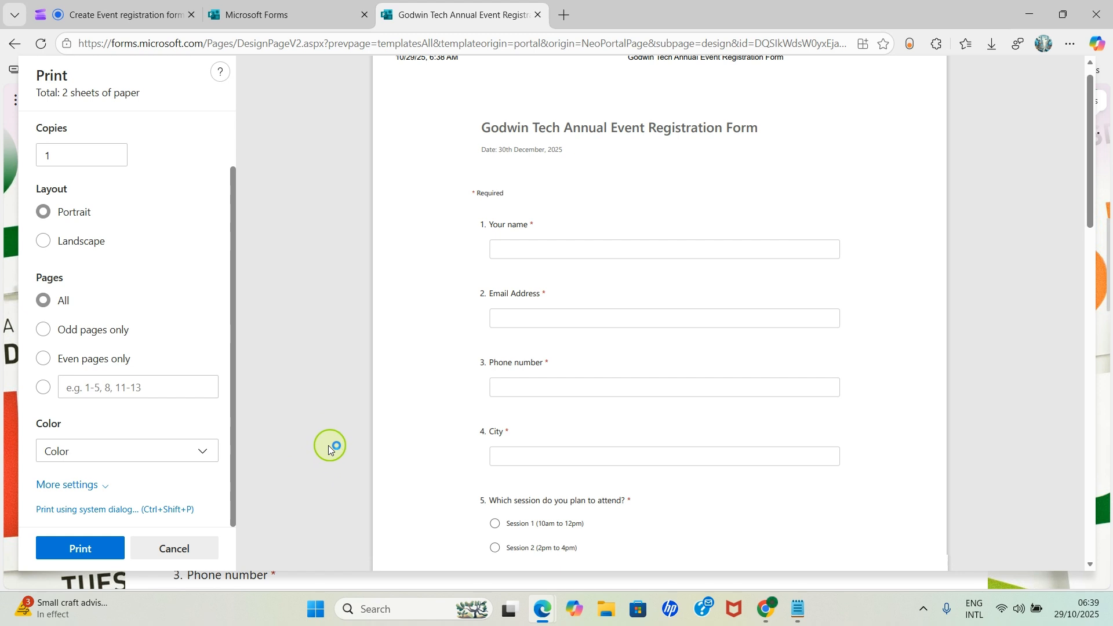
pyautogui.click(81, 555)
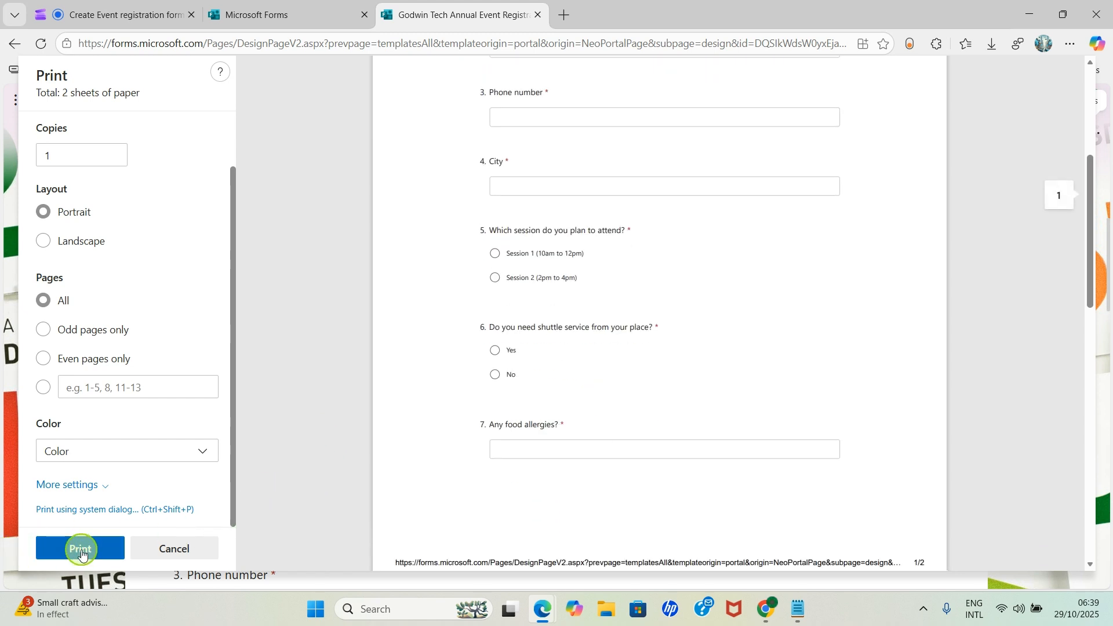
pyautogui.scroll(5, 301, 450)
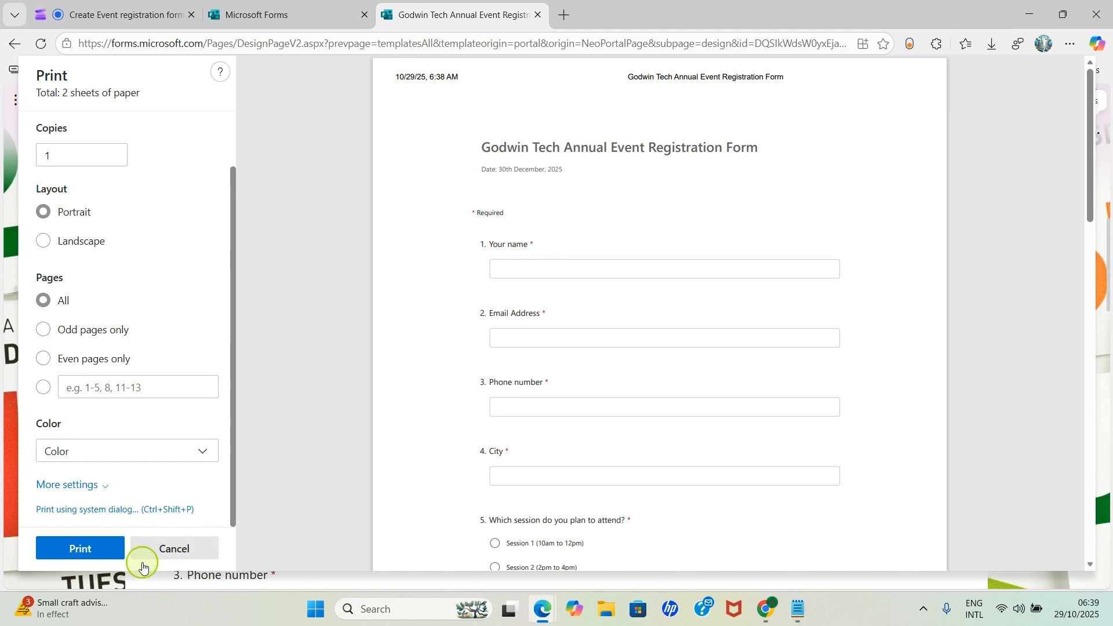
pyautogui.click(164, 550)
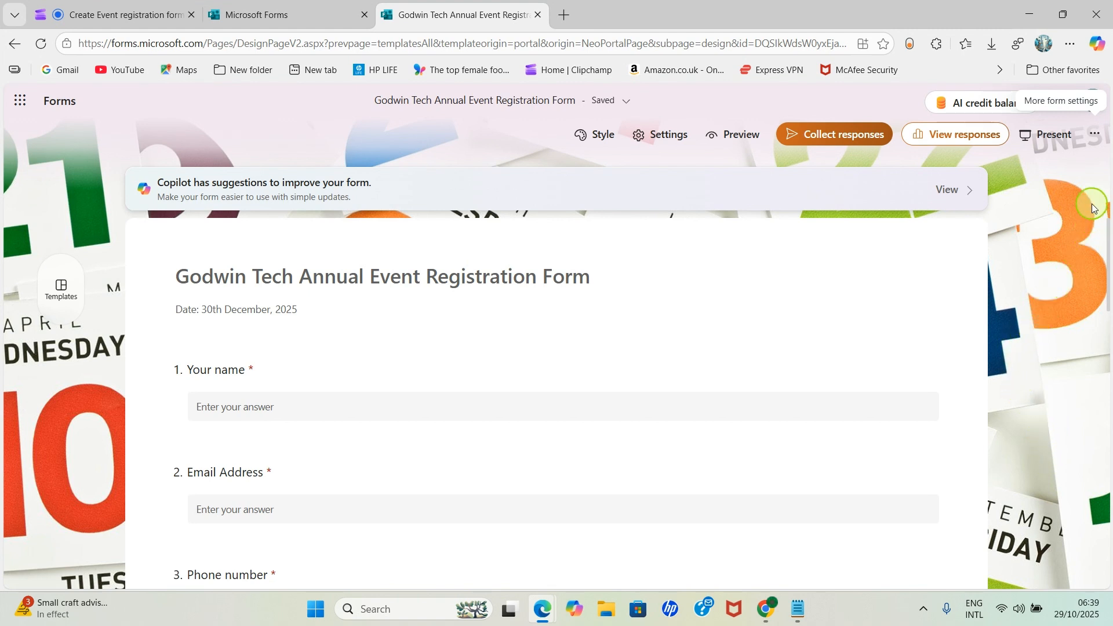
# Step: Print the form with Microsoft Print to PDF and save it in the Documents folder as "Event form for Gtech"
pyautogui.click(1095, 134)
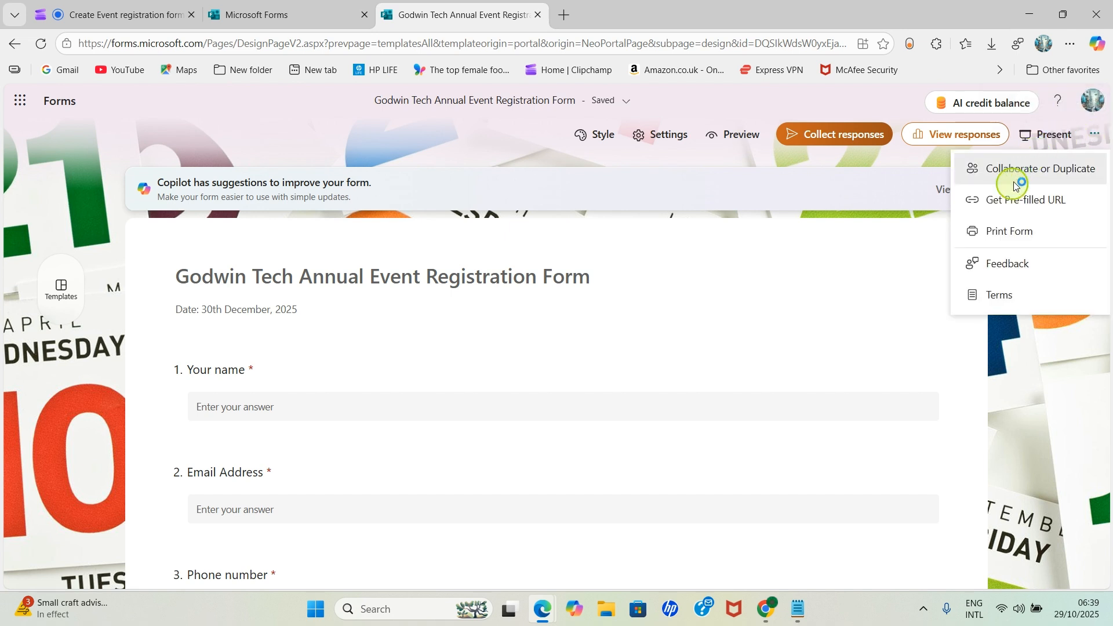
pyautogui.click(1007, 230)
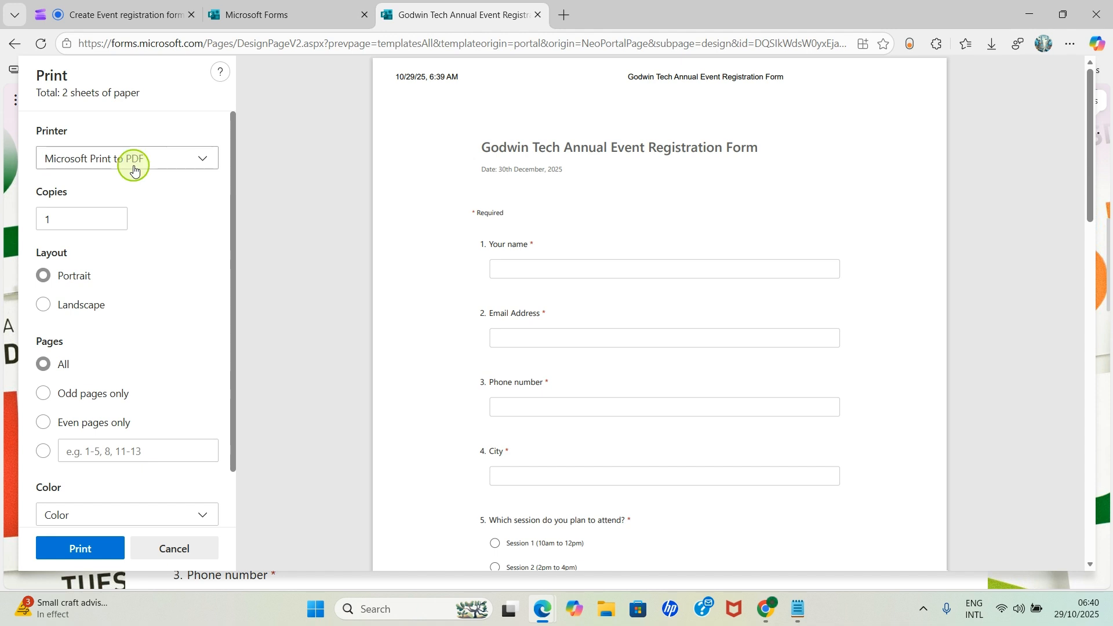
pyautogui.scroll(-2, 214, 403)
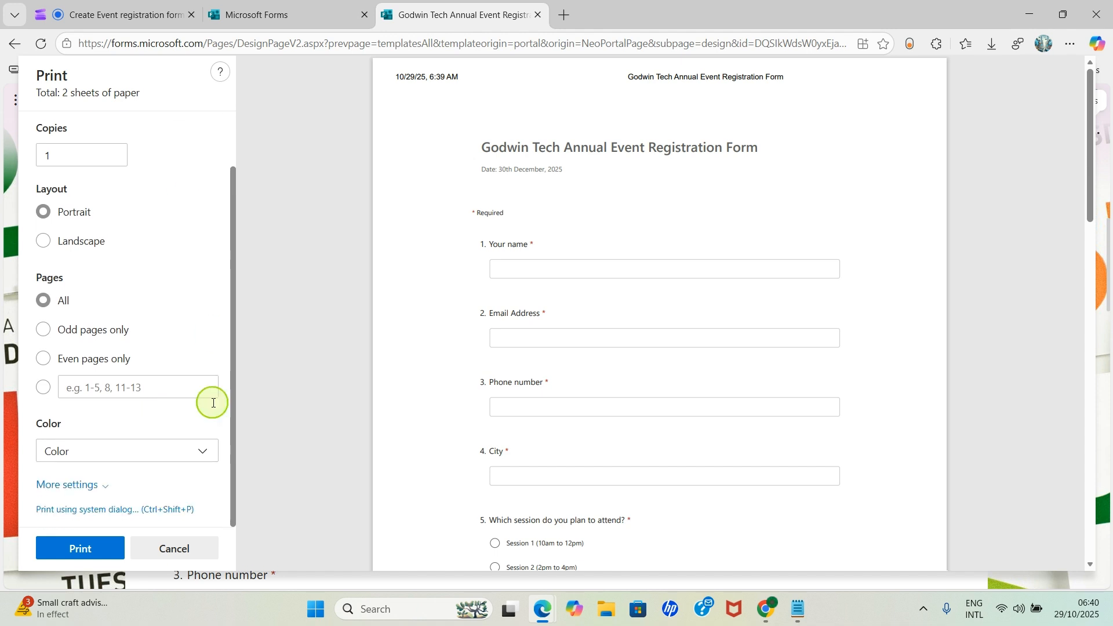
pyautogui.click(87, 550)
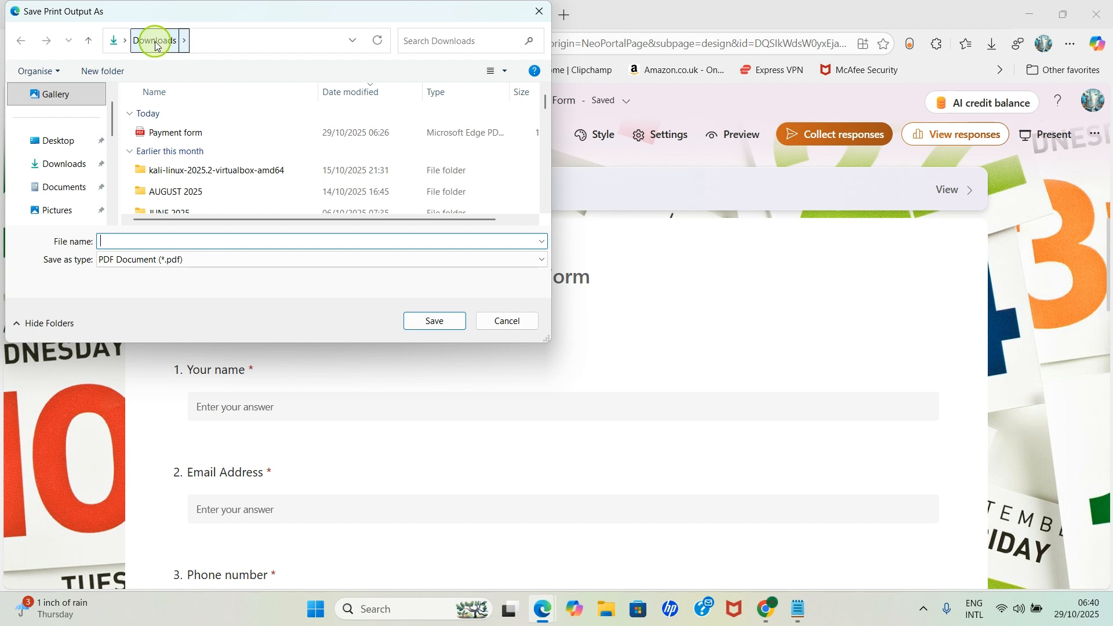
pyautogui.click(58, 192)
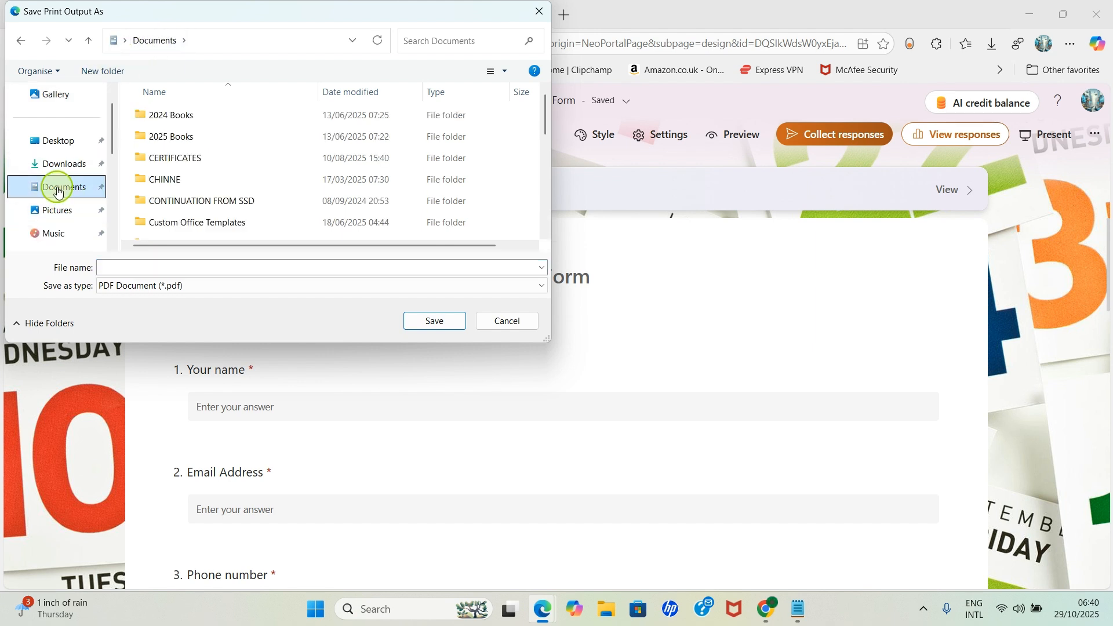
pyautogui.click(151, 270)
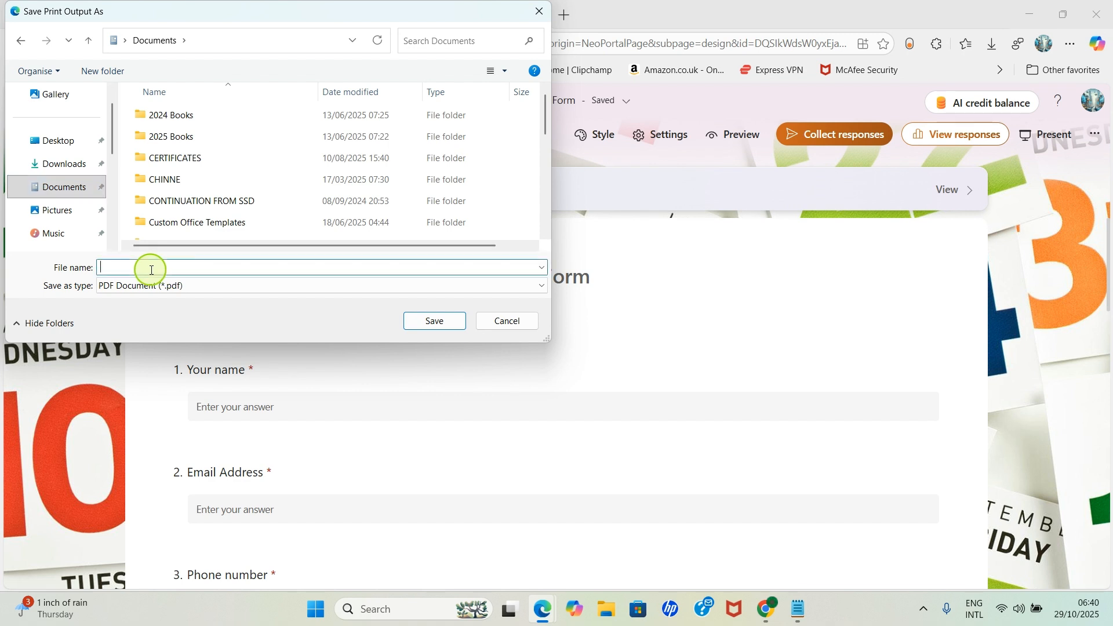
pyautogui.write('Event form for Gtech')
pyautogui.click(432, 323)
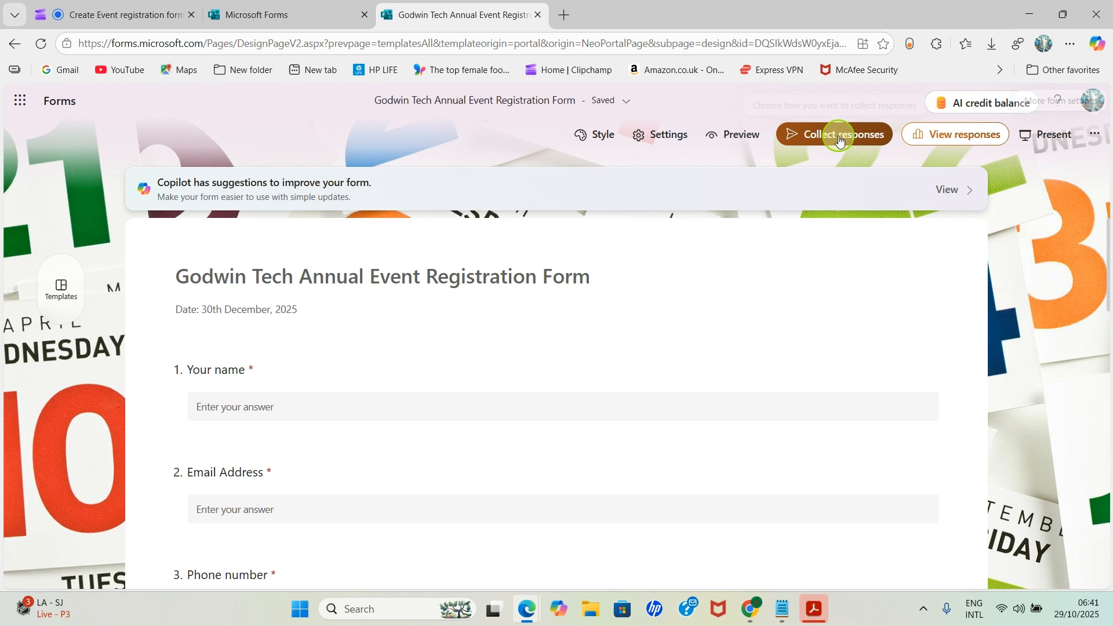
# Step: Shorten the form's response URL, copy the link for sharing, and close the sharing dialog
pyautogui.click(840, 143)
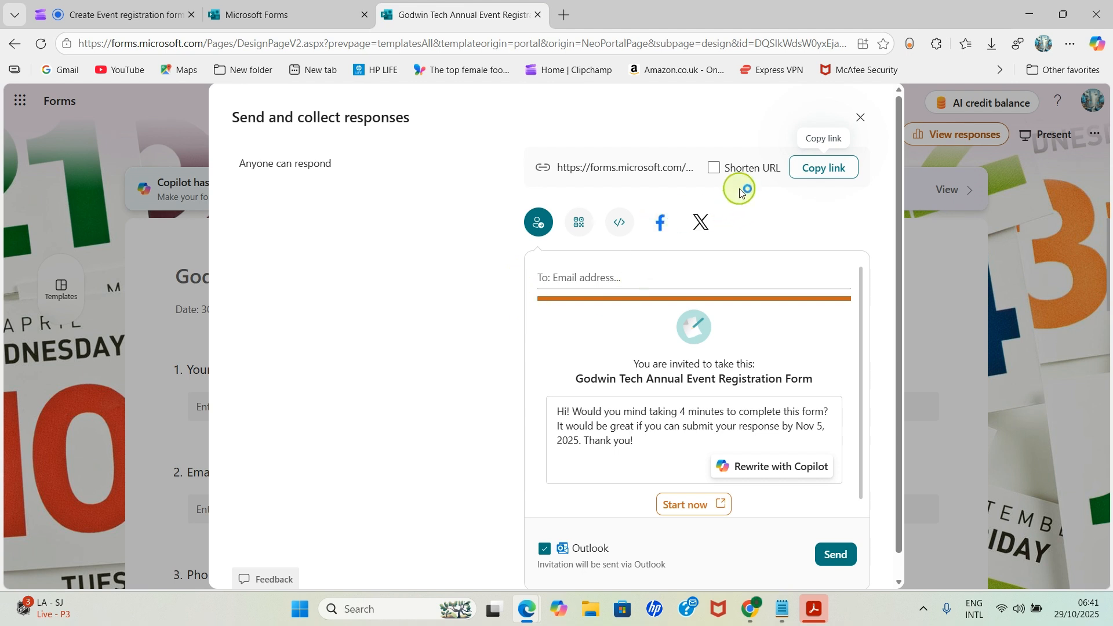
pyautogui.click(710, 169)
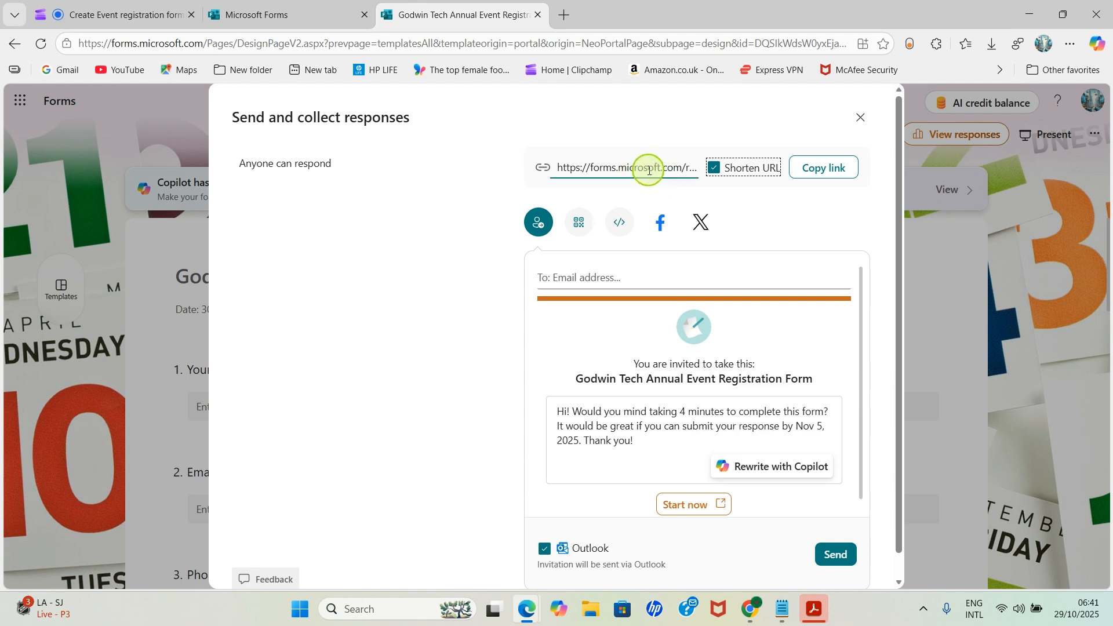
pyautogui.click(747, 169)
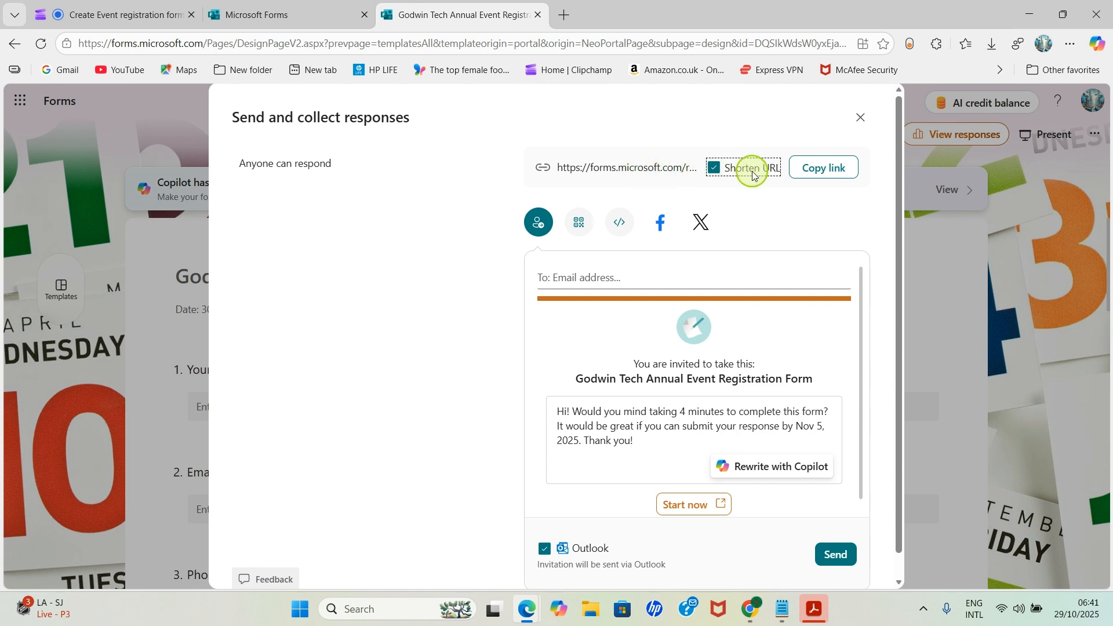
pyautogui.click(652, 168)
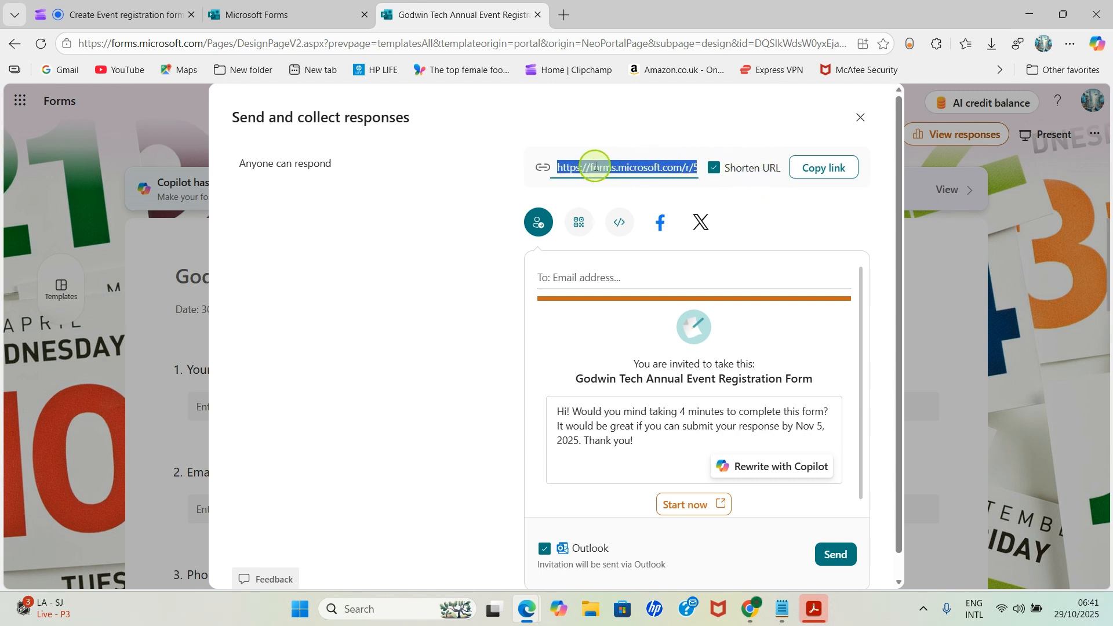
pyautogui.click(818, 170)
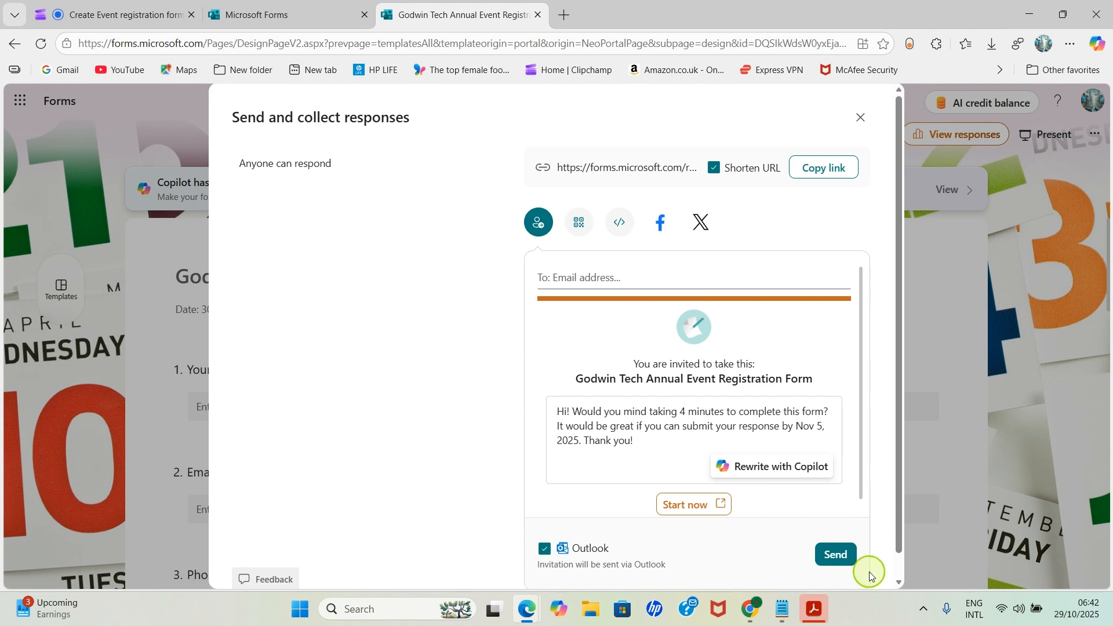
pyautogui.click(860, 119)
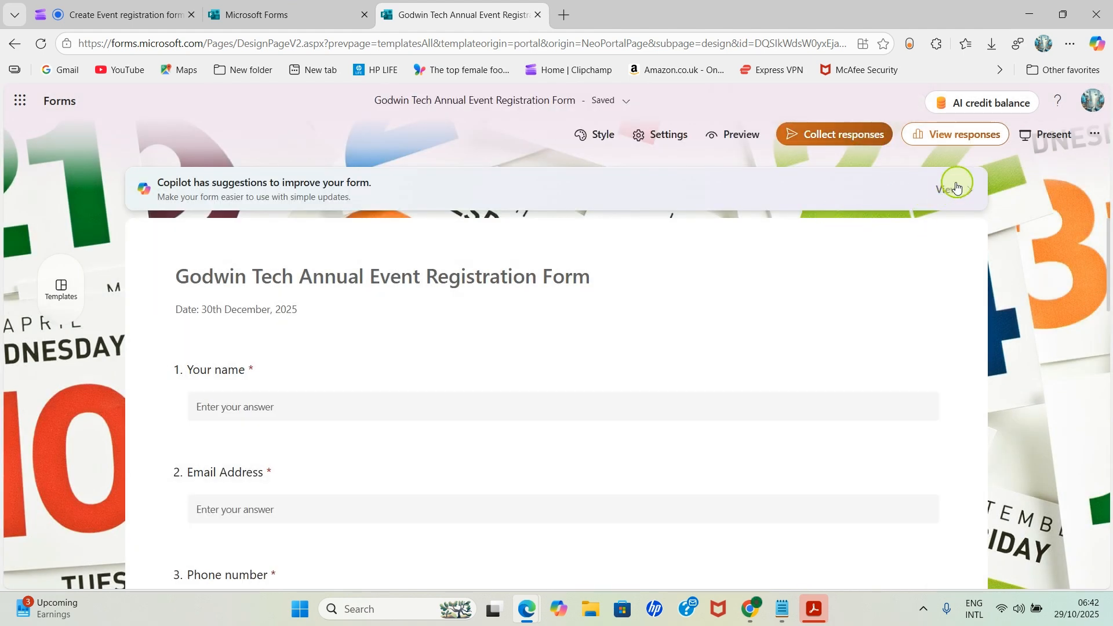
# Step: Open the responses overview of the registration form
pyautogui.click(962, 134)
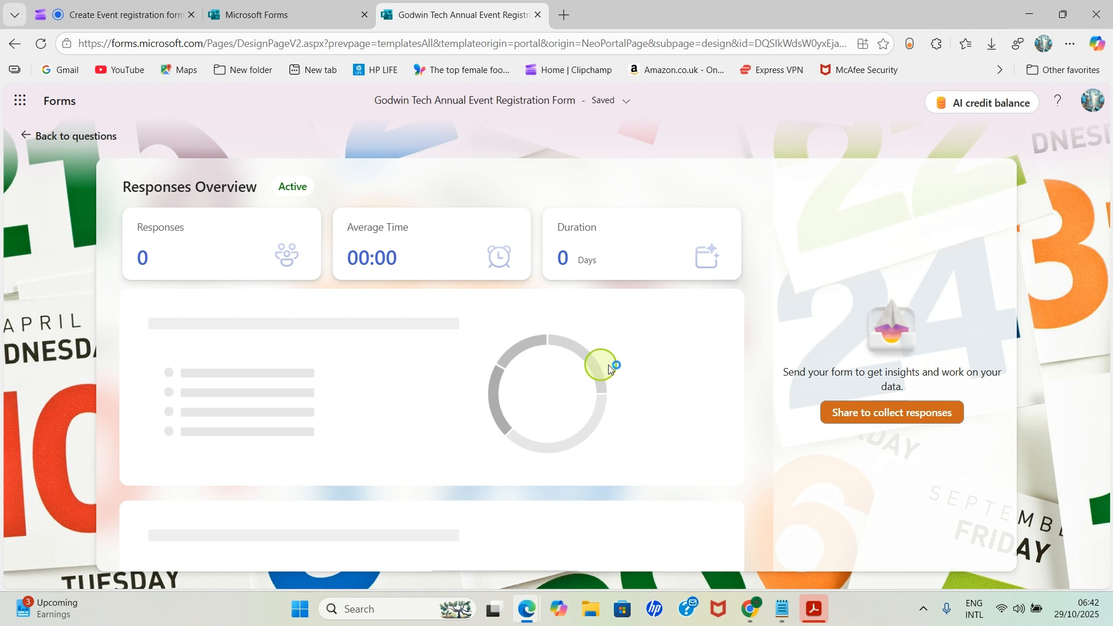